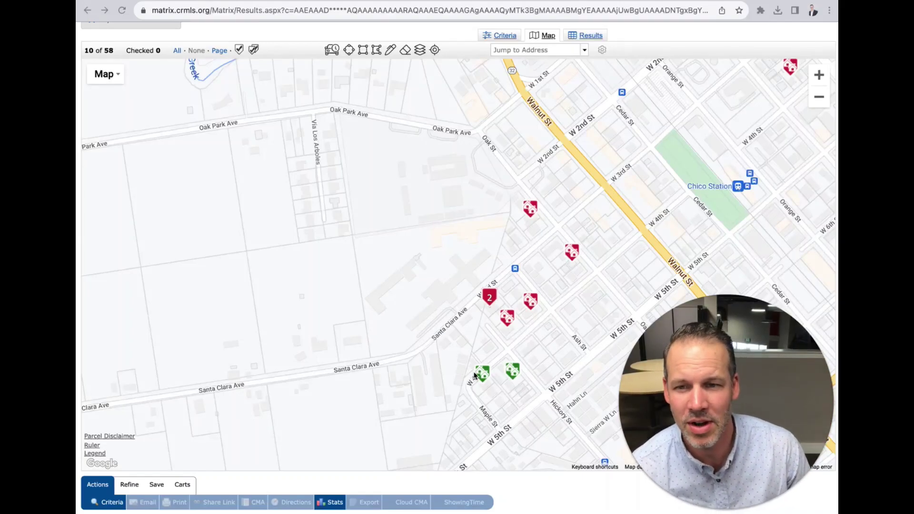
Open the active $699,000 Hickory Street listing from the map and review its enlarged photos and list price.
click(514, 374)
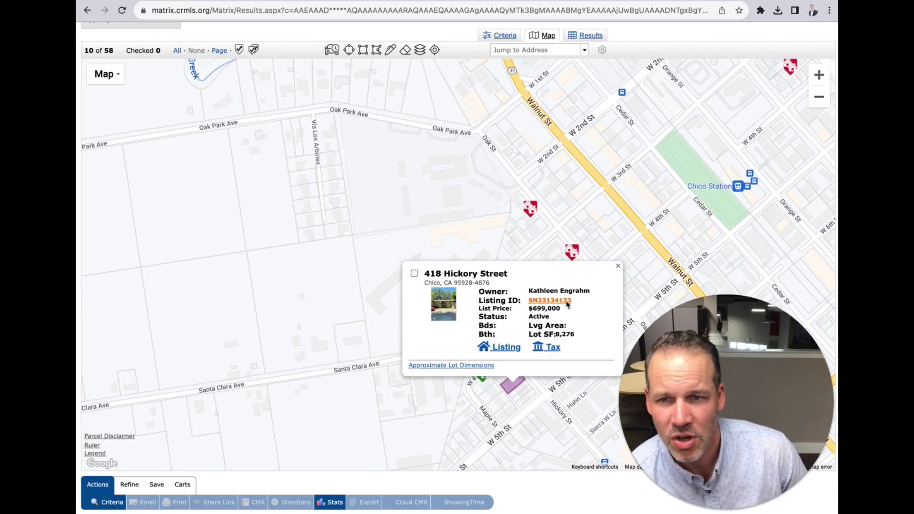
click(550, 300)
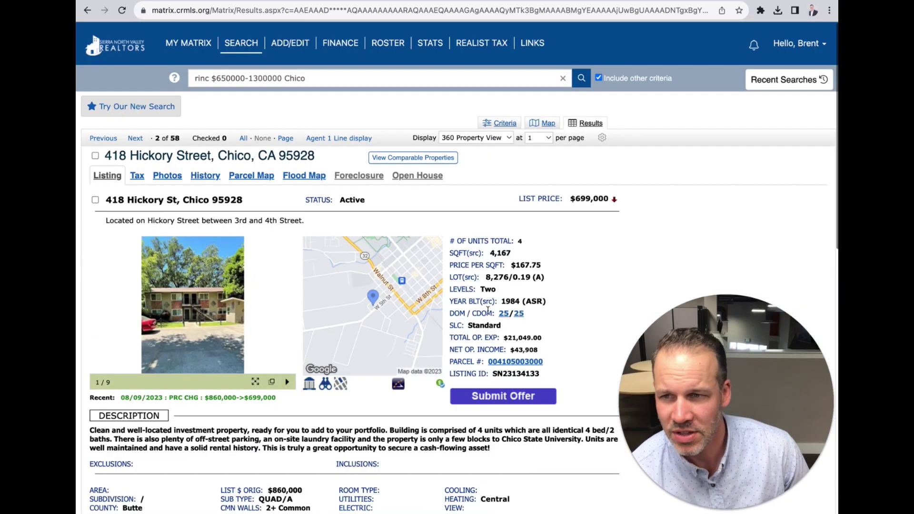
click(256, 382)
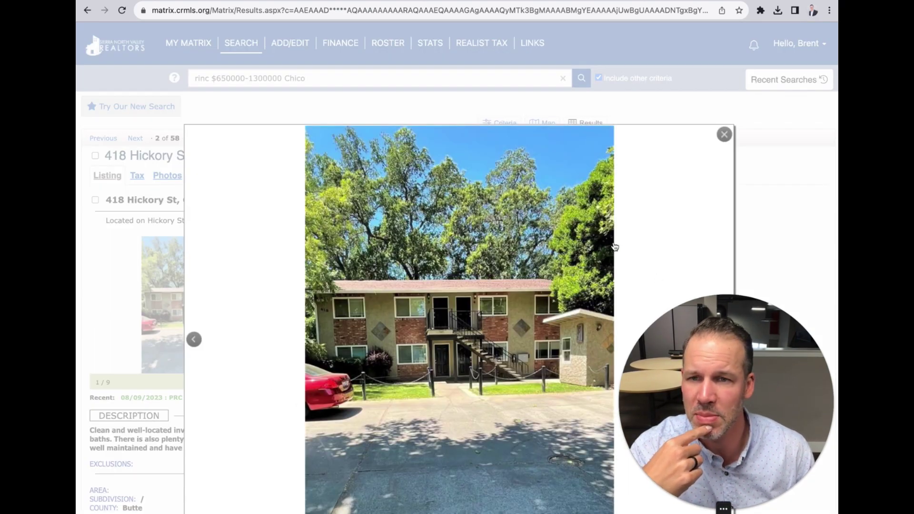
click(194, 339)
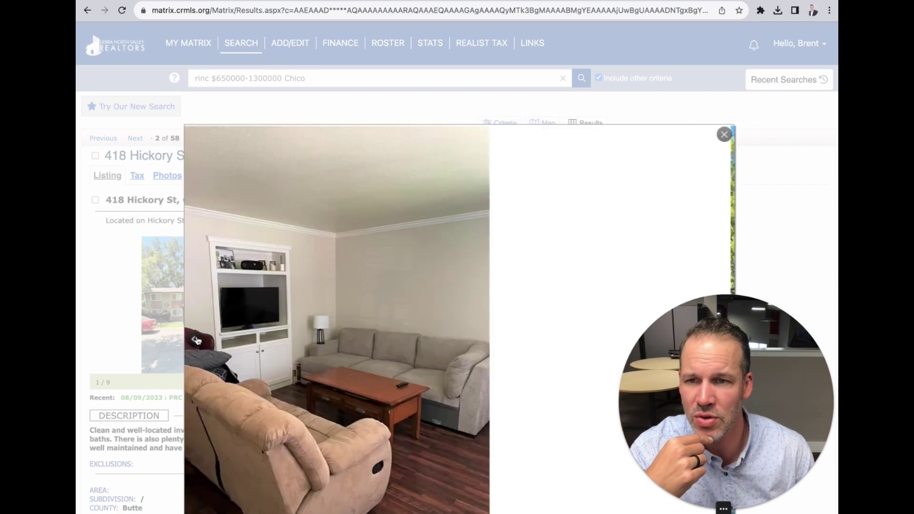
click(194, 339)
click(194, 340)
click(194, 340)
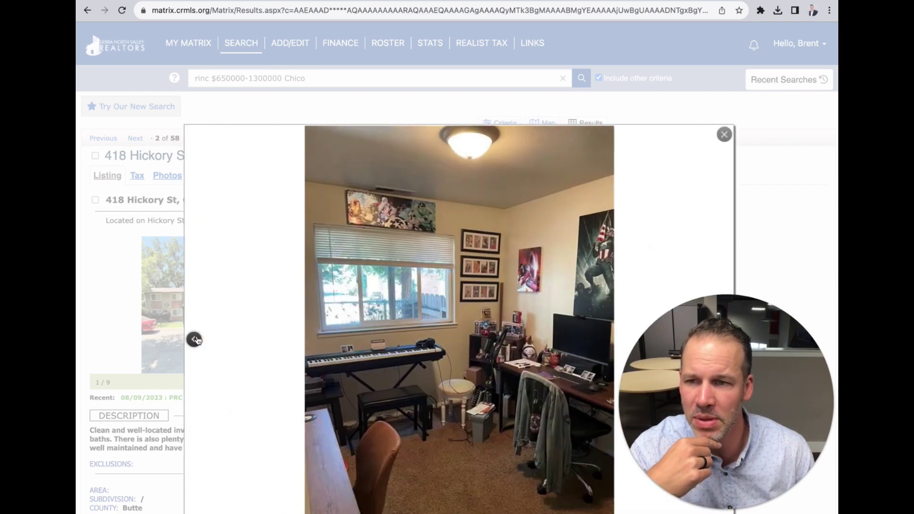
click(195, 339)
click(194, 339)
click(194, 339)
click(195, 340)
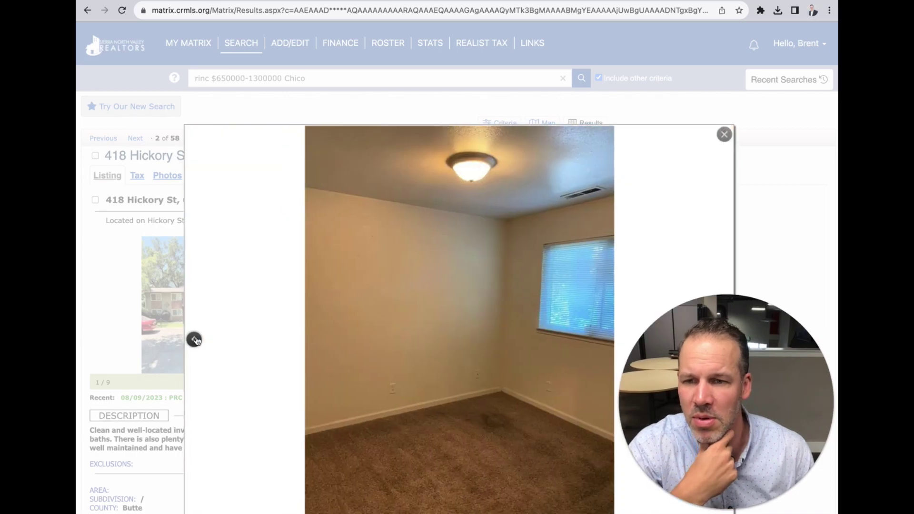
click(195, 339)
click(194, 340)
click(194, 339)
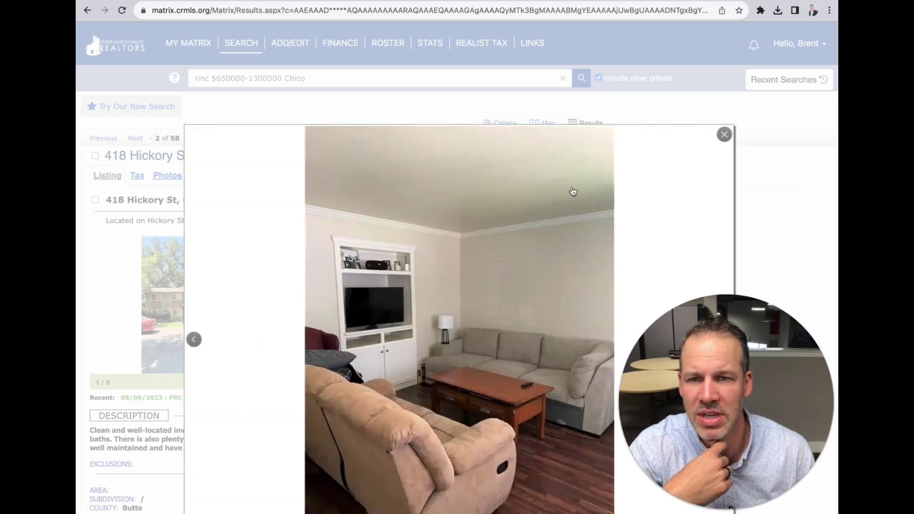
click(723, 134)
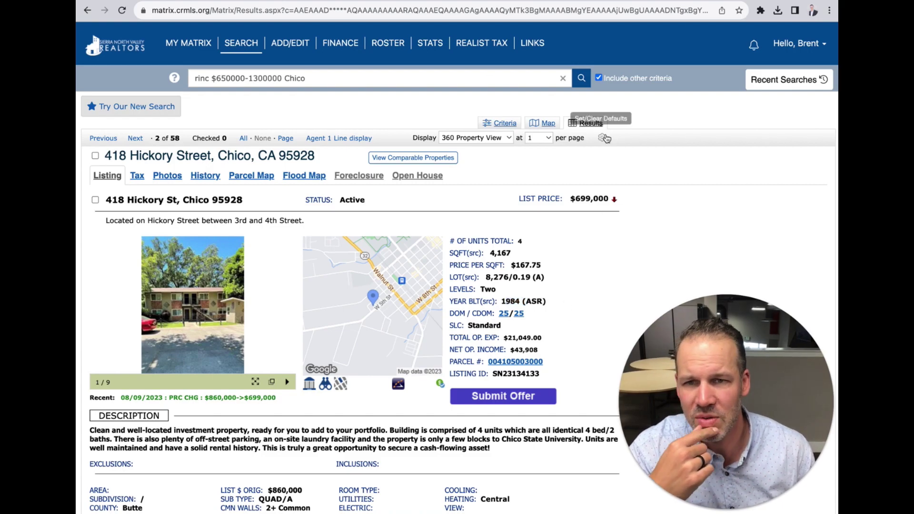
drag(570, 199, 615, 201)
click(592, 203)
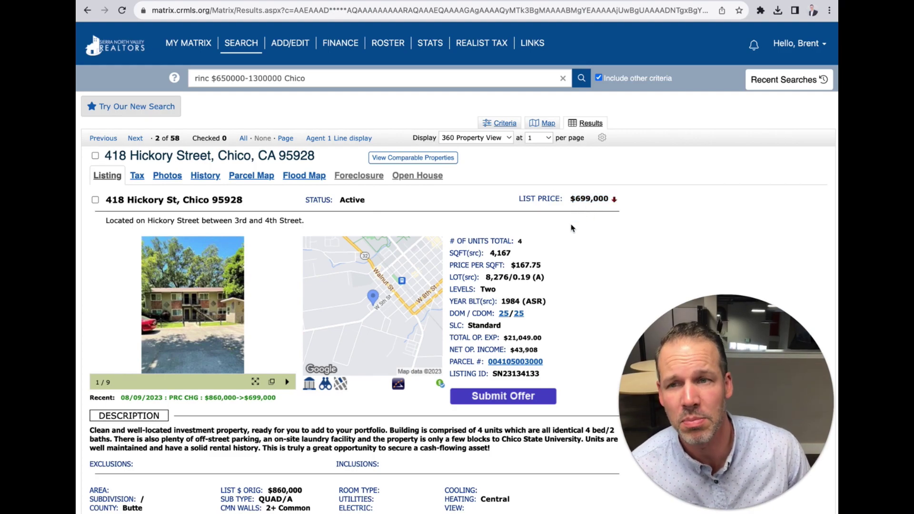
Return to the map and open the closed W 4th Street listing that sold for $1,185,000.
click(544, 123)
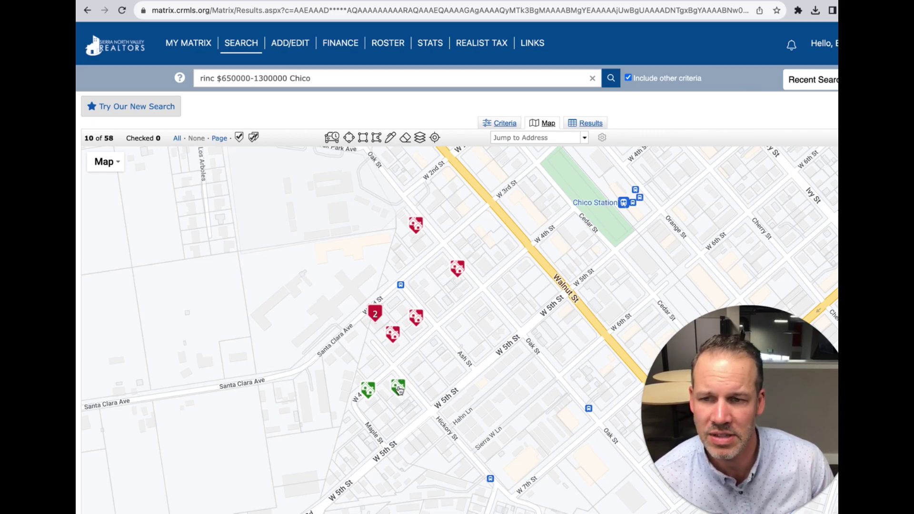
click(392, 335)
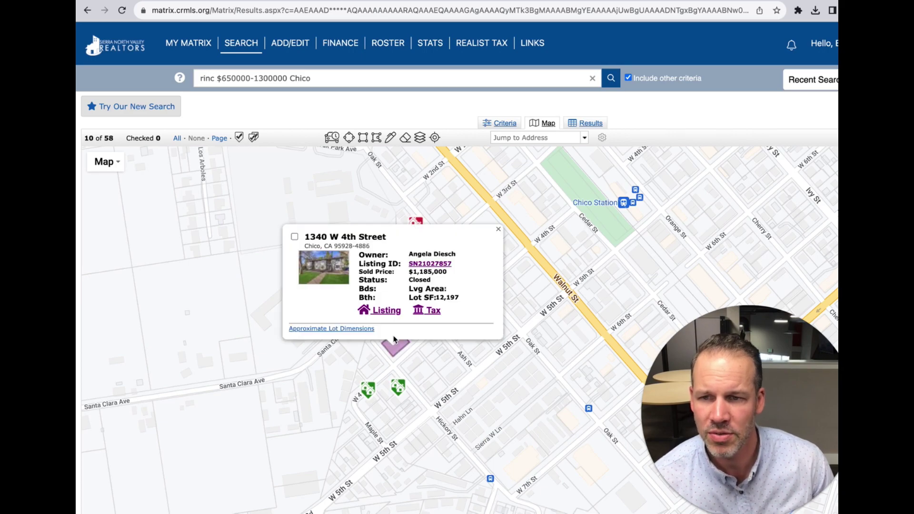
click(430, 265)
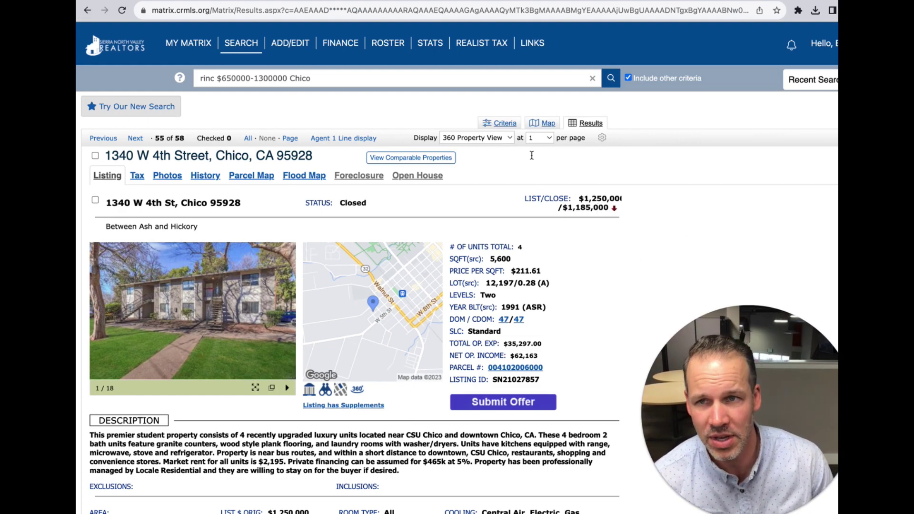
From the map's two-property pin, open the Hickory Street listing sold for $1,100,000 and review its income and unit details.
click(545, 123)
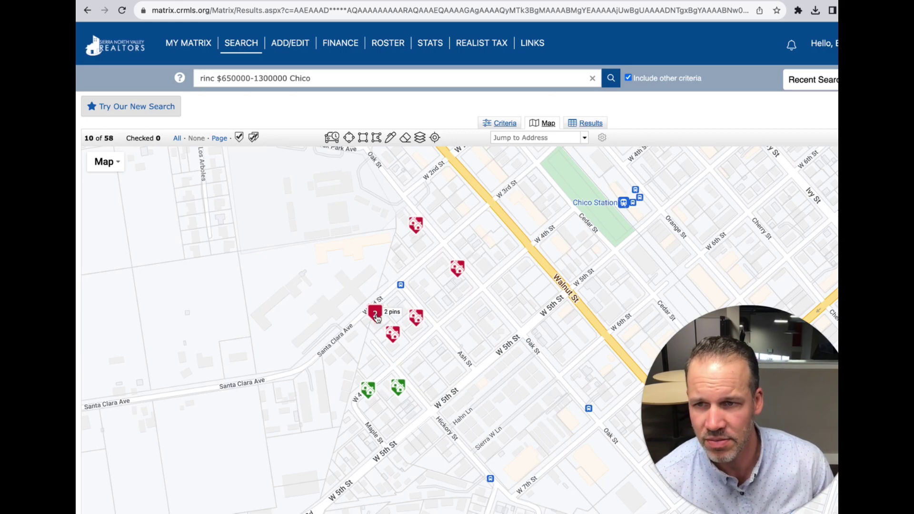
click(375, 314)
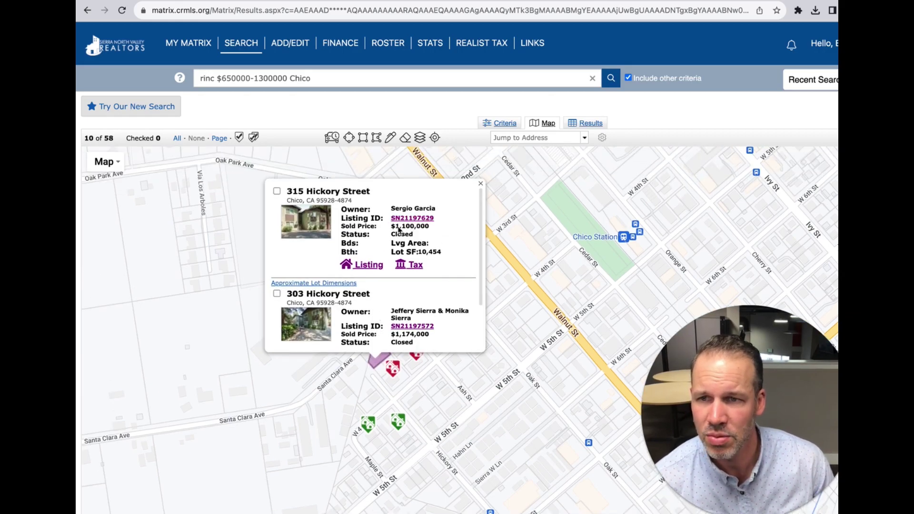
click(412, 218)
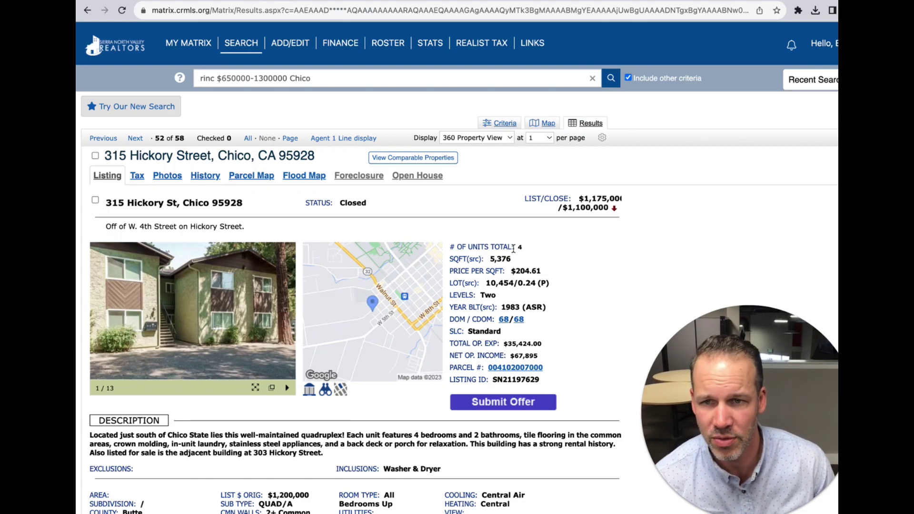
scroll(423, 302, down, 8)
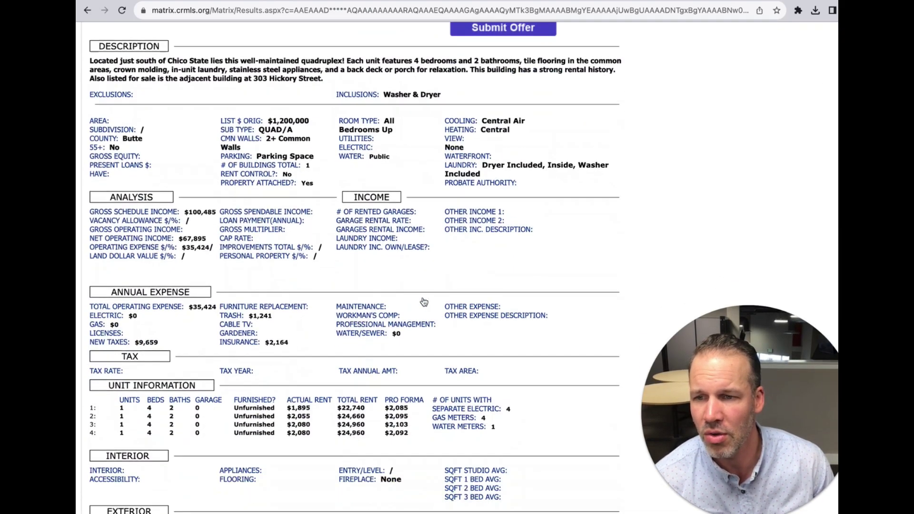
scroll(270, 326, up, 10)
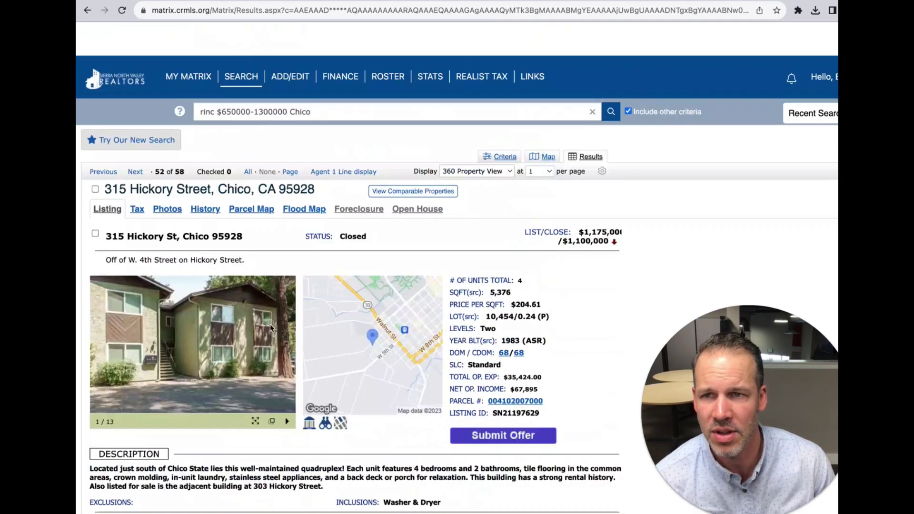
scroll(270, 324, down, 1)
Go back to the map and check the second property's sale details in the two-property pin on Hickory Street.
click(87, 10)
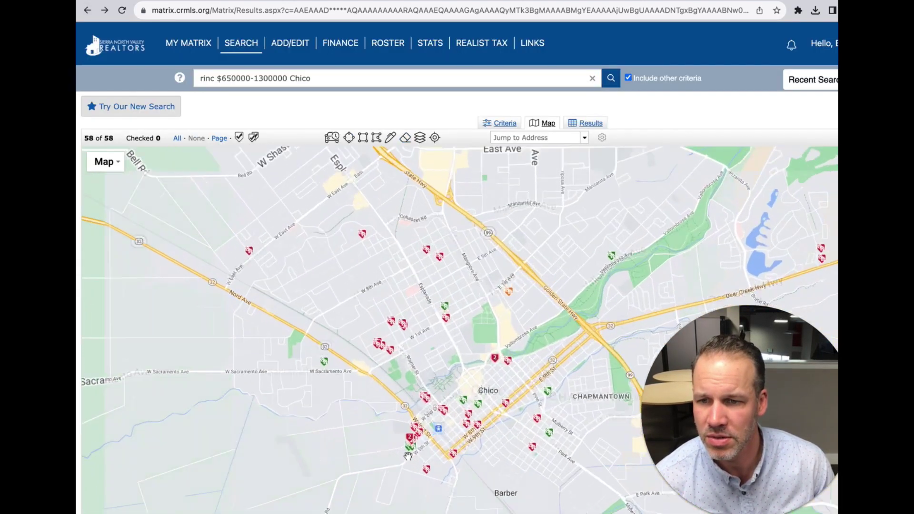
scroll(408, 456, up, 5)
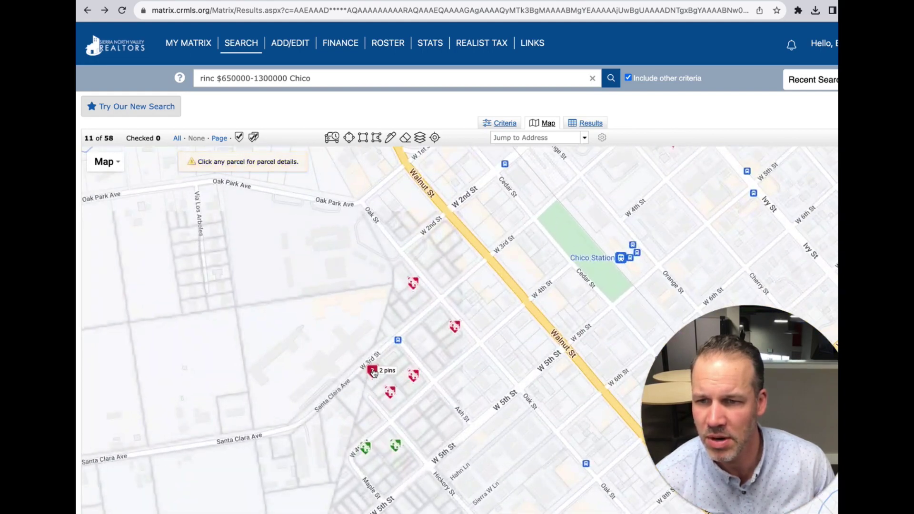
click(374, 374)
scroll(434, 335, down, 1)
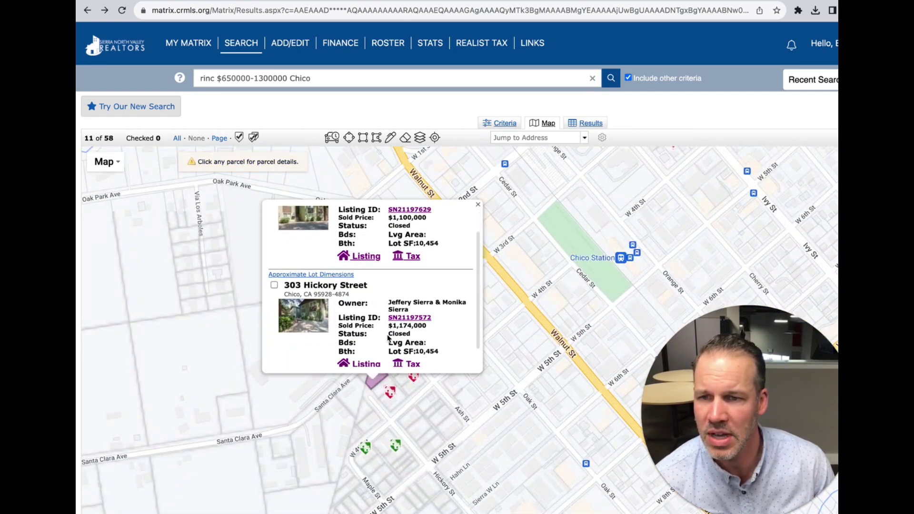
click(478, 205)
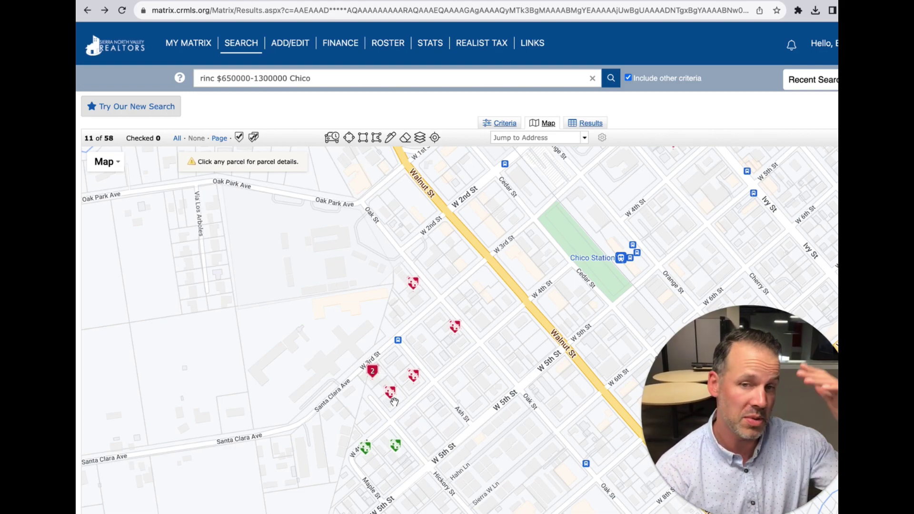
Reopen the active $699,000 listing from the map and examine its unit information, highlighting the first row through the actual rent.
mouse_move(401, 447)
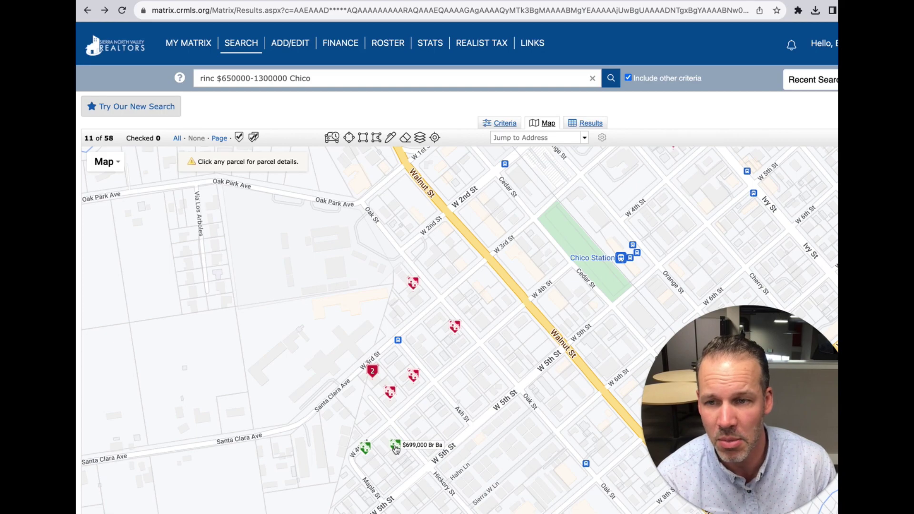
click(395, 449)
click(394, 419)
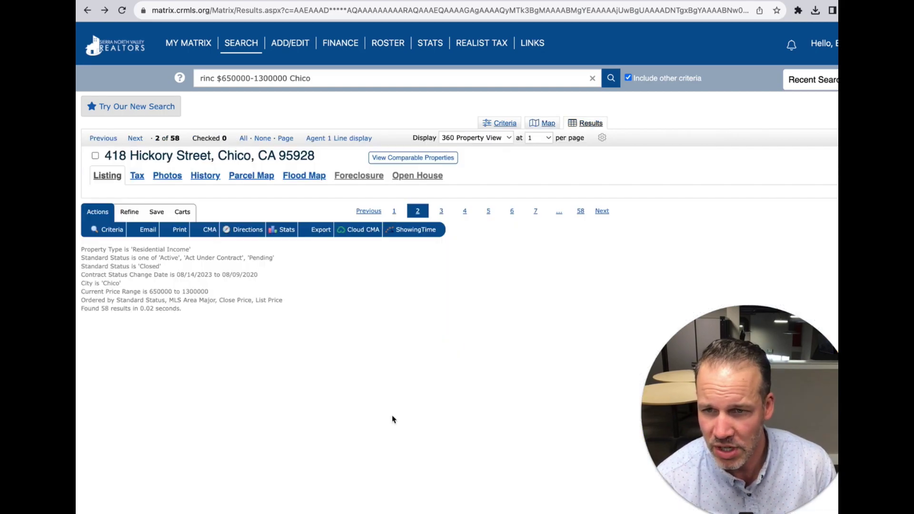
scroll(358, 283, down, 2)
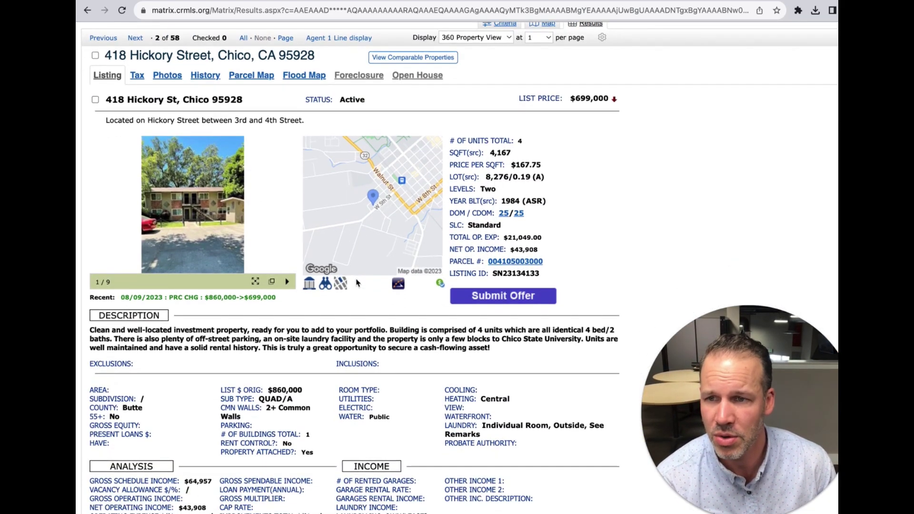
scroll(358, 283, down, 7)
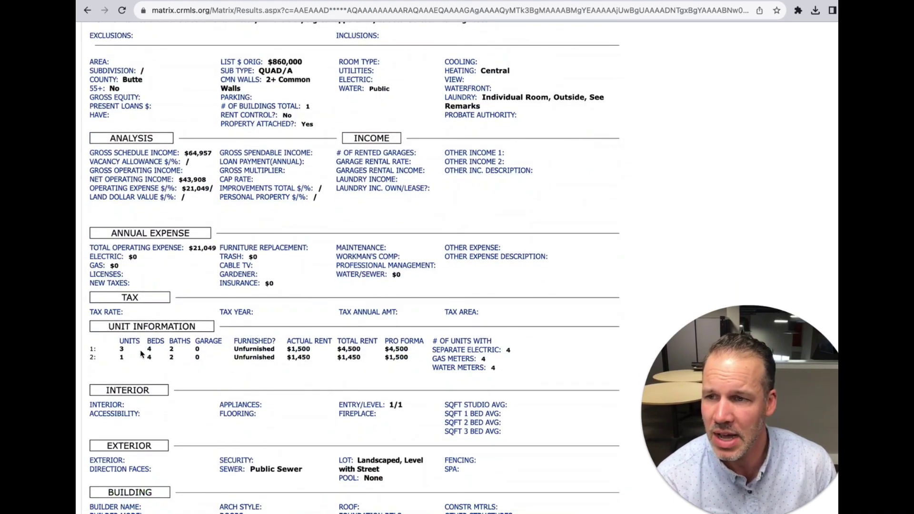
drag(118, 350, 315, 354)
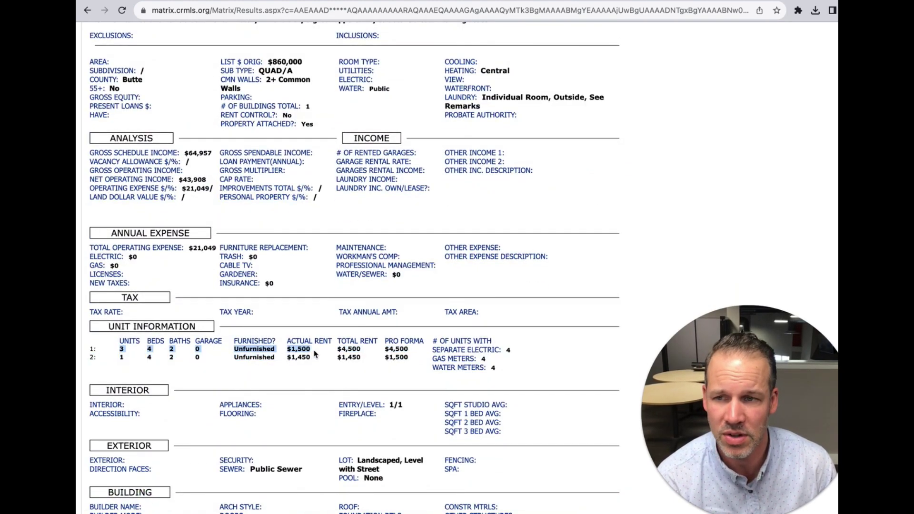
click(317, 353)
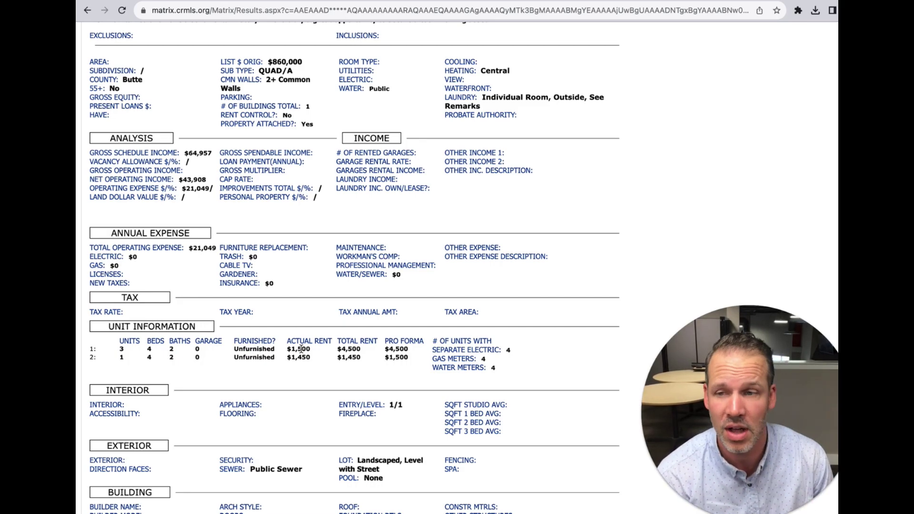
key(Home)
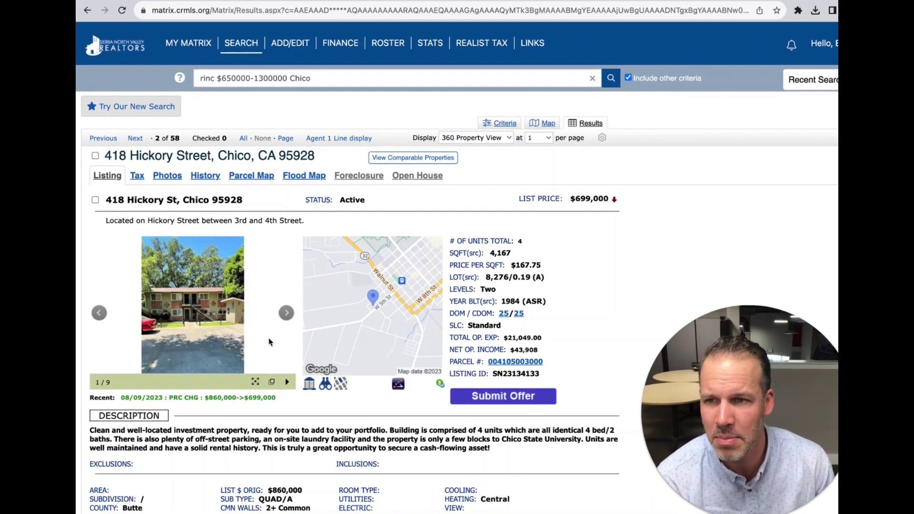
View the listing's kitchen photo at enlarged size, then close it.
click(286, 312)
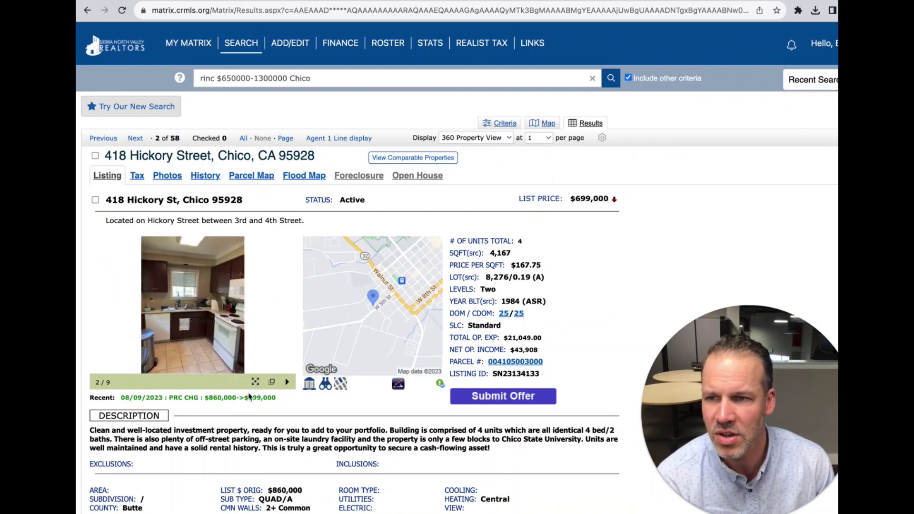
click(255, 382)
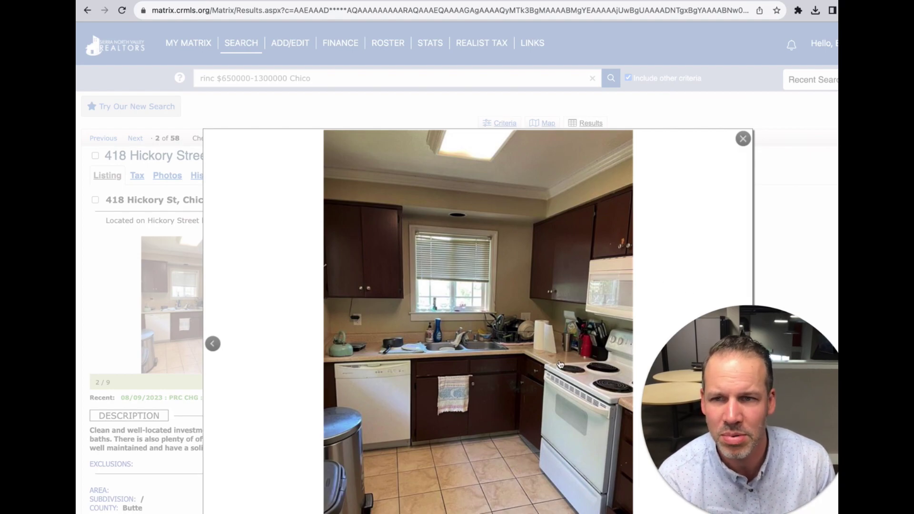
click(743, 139)
Review the active listing's expenses, unit rents and separate utility meter information.
scroll(427, 329, down, 1)
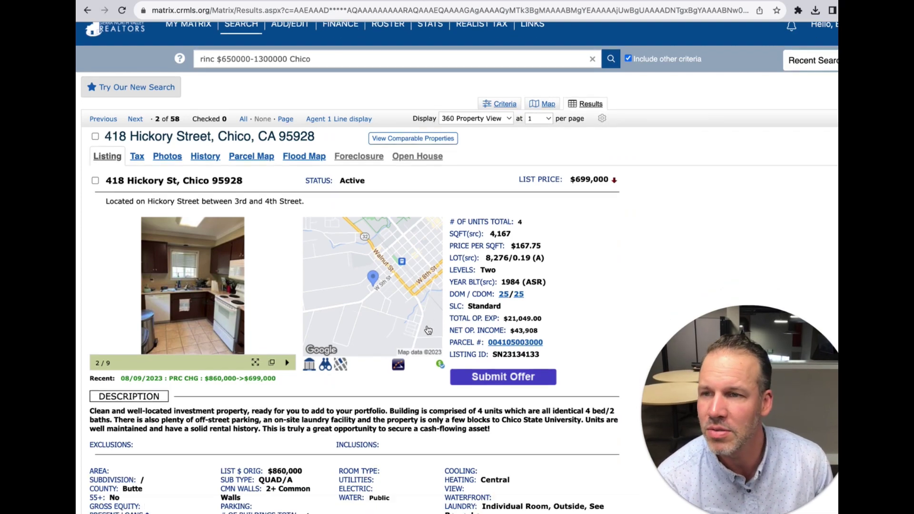
scroll(428, 330, down, 8)
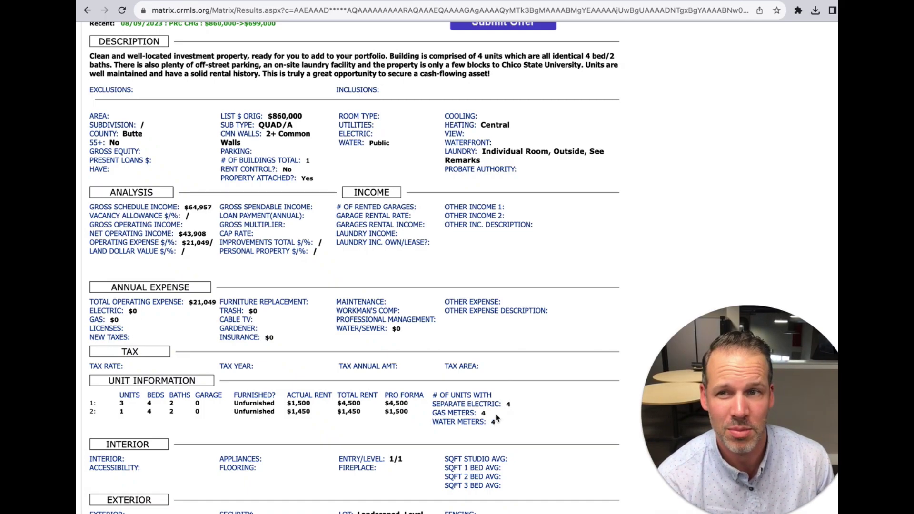
scroll(494, 424, up, 8)
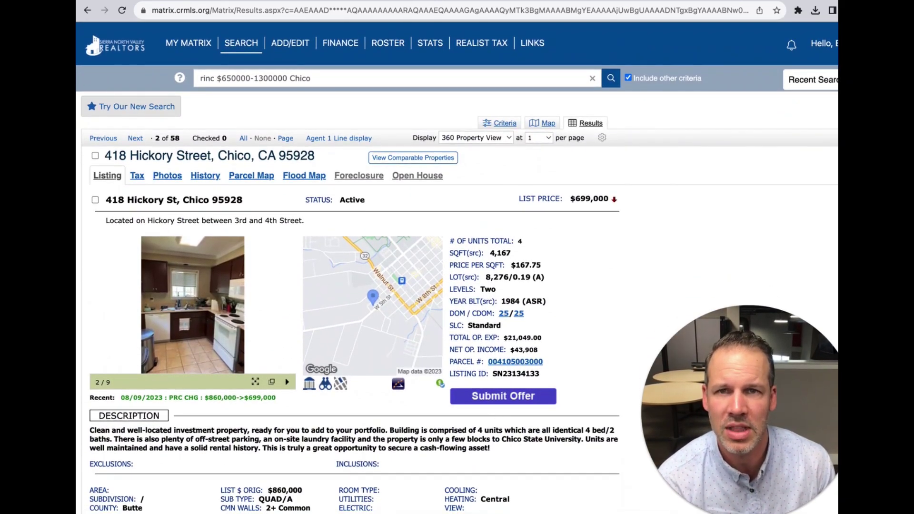
Switch to the Rental Property Cash Flow Analysis in Google Sheets and select Scenario A's number of units.
key(ctrl+Tab)
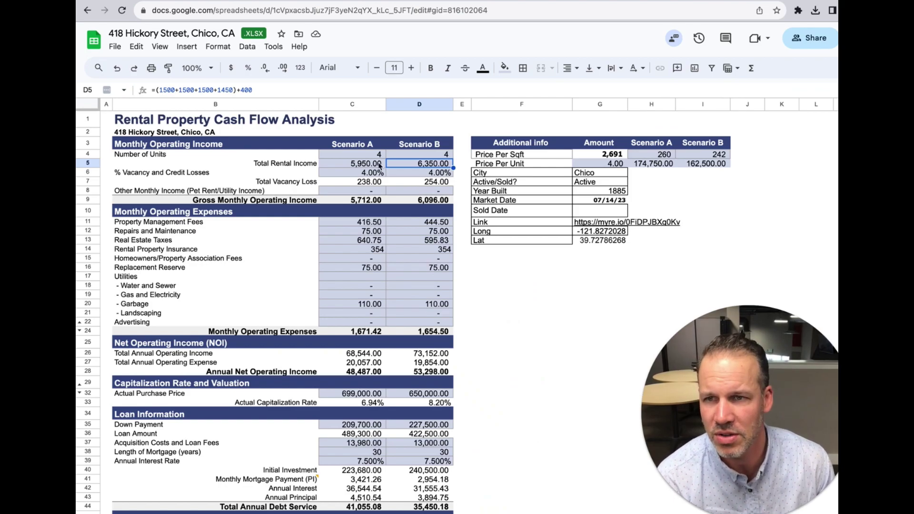
click(361, 154)
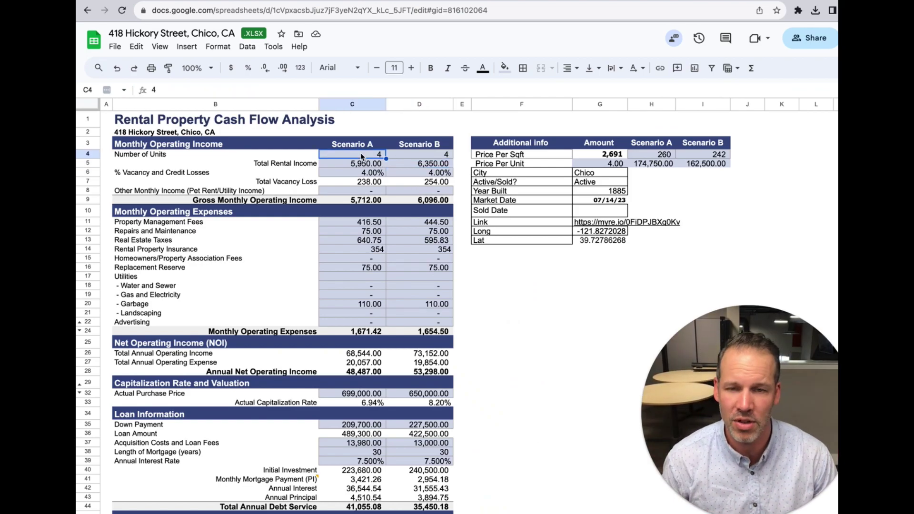
Compare the total rental income formulas of Scenario A and Scenario B, highlighting the 400 added in Scenario B.
scroll(480, 274, down, 2)
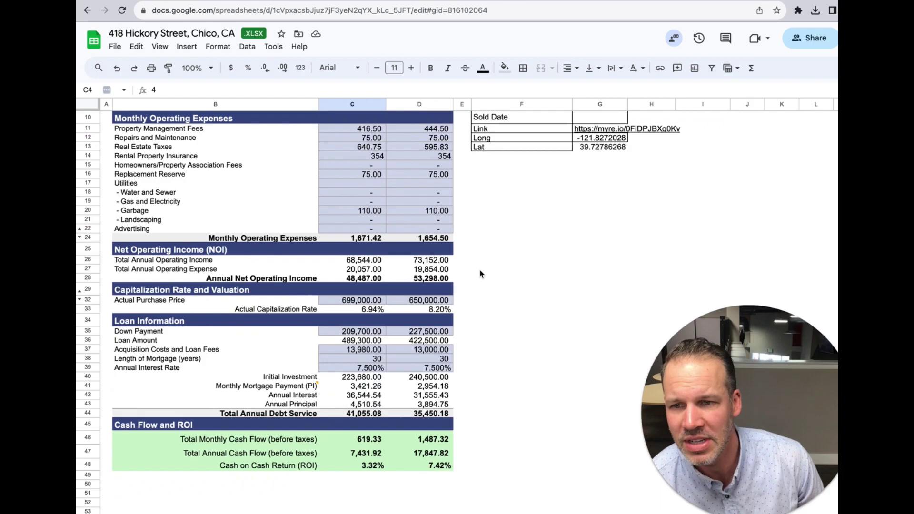
scroll(480, 274, up, 2)
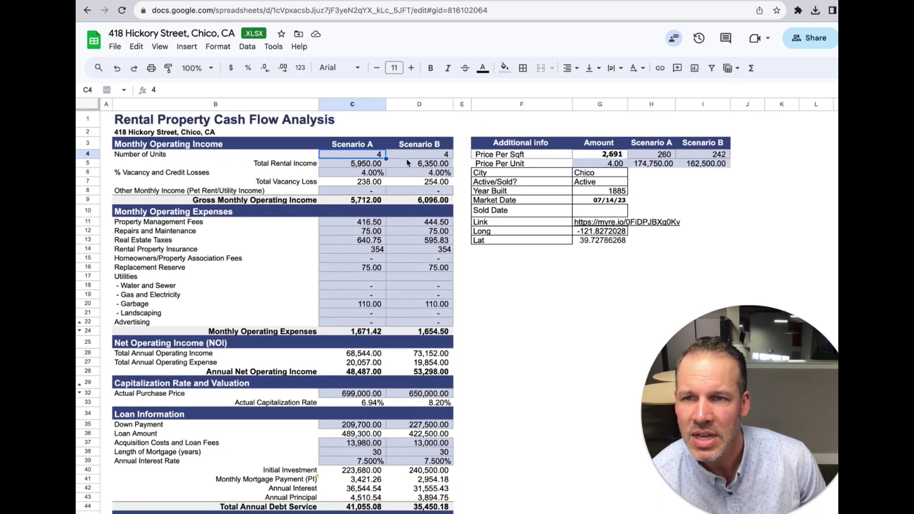
click(367, 164)
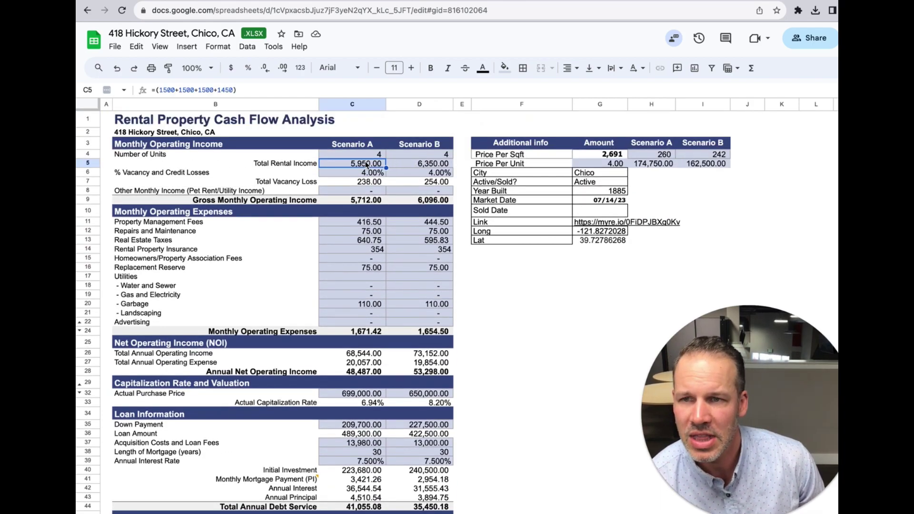
click(434, 166)
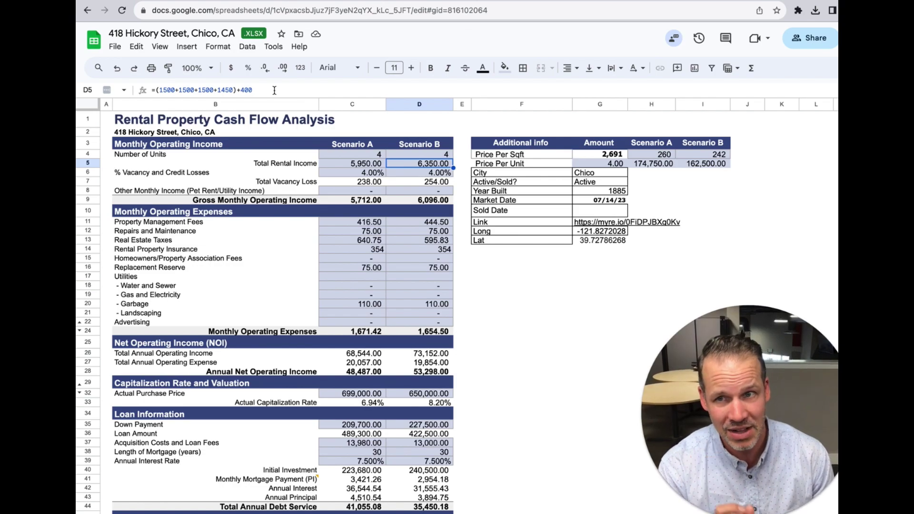
double_click(242, 90)
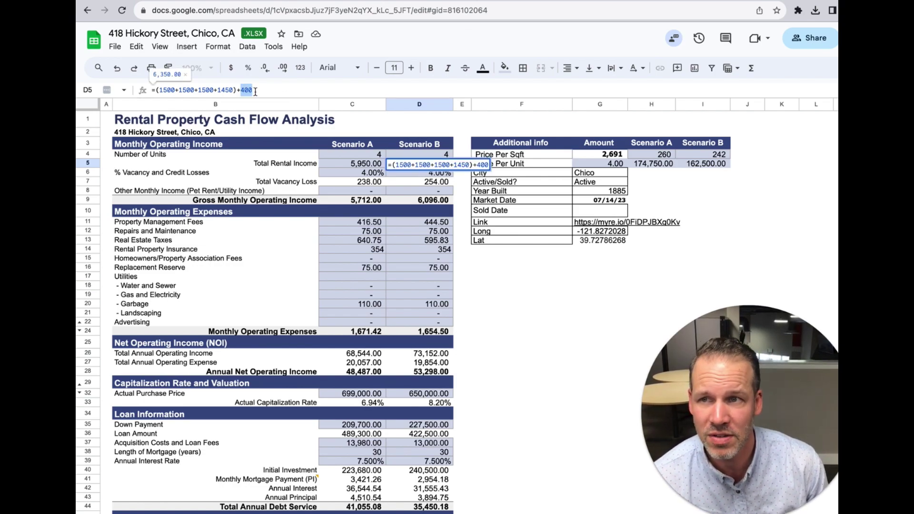
Remove the stray C5 reference from Scenario B's total rental income, keeping the formula =(1500+1500+1500+1450)+400.
click(353, 166)
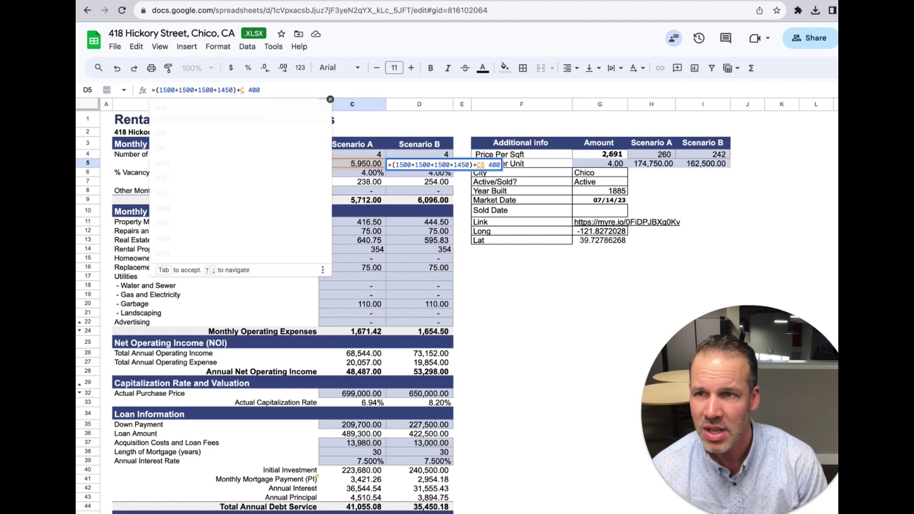
key(BackSpace)
key(BackSpace)
key(BackSpace)
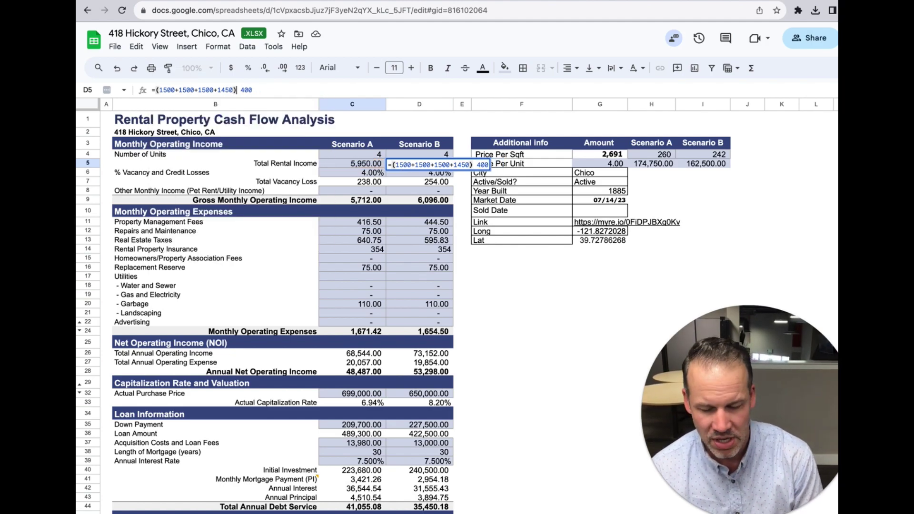
text(+)
key(Return)
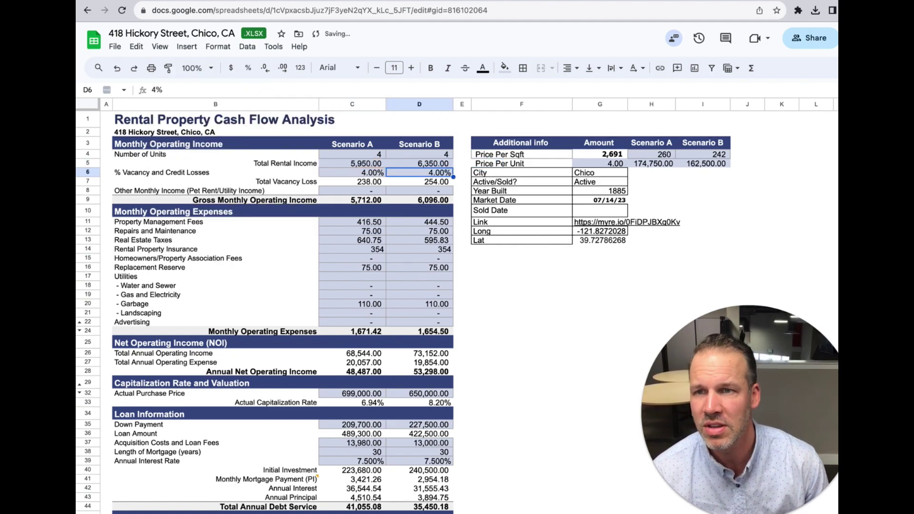
click(433, 166)
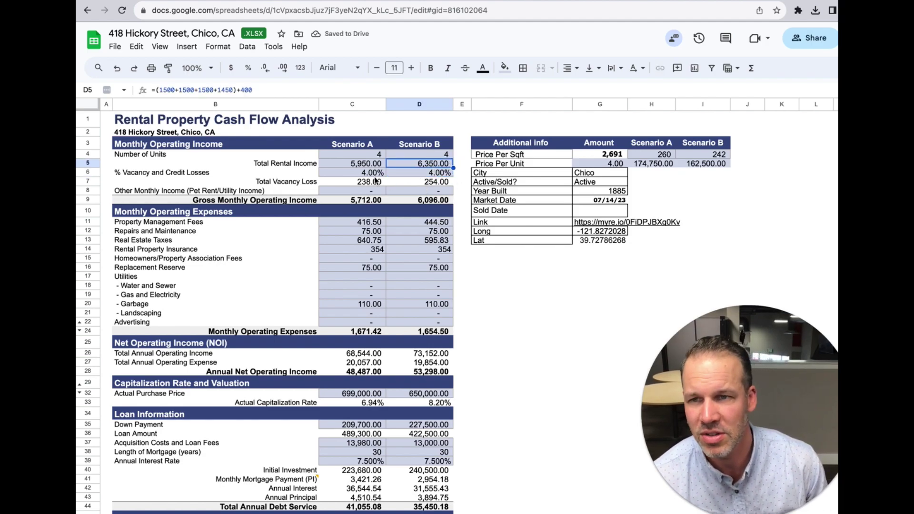
Inspect Scenario A's vacancy rate and its monthly operating expense entries, from property management fees through garbage.
click(358, 174)
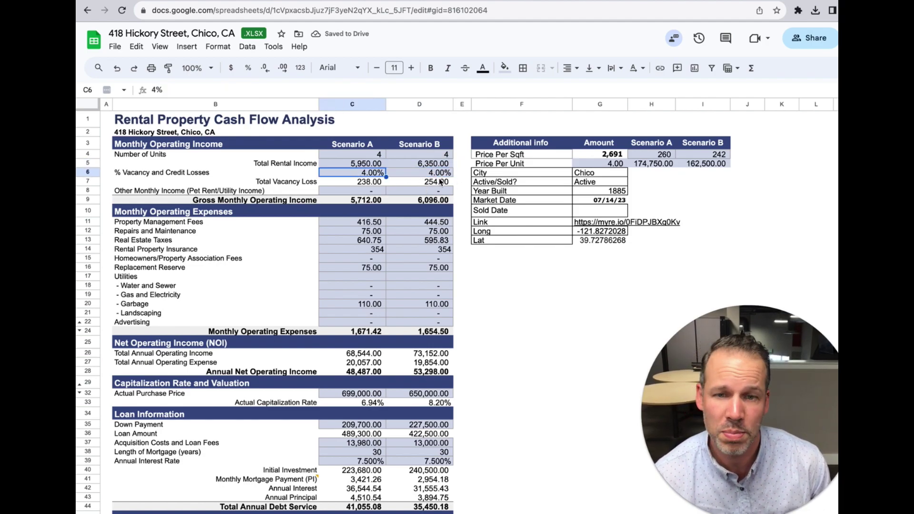
click(373, 224)
click(370, 233)
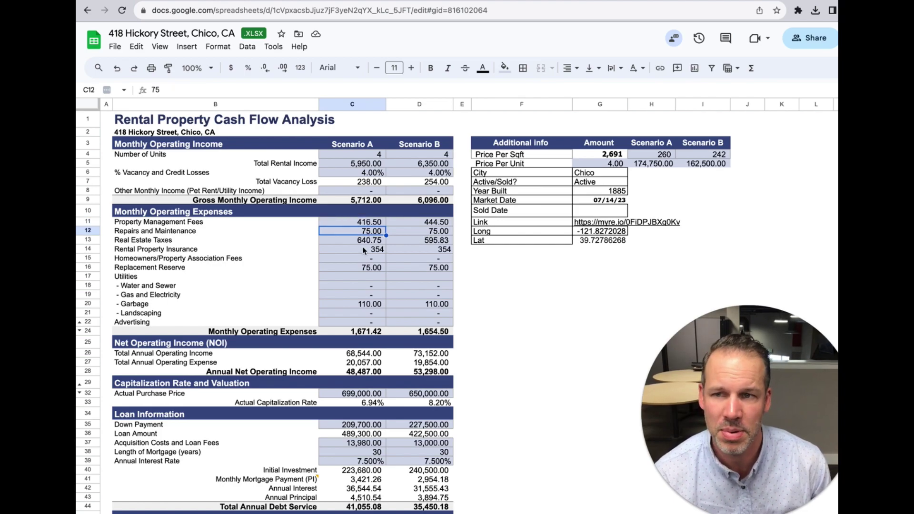
click(368, 242)
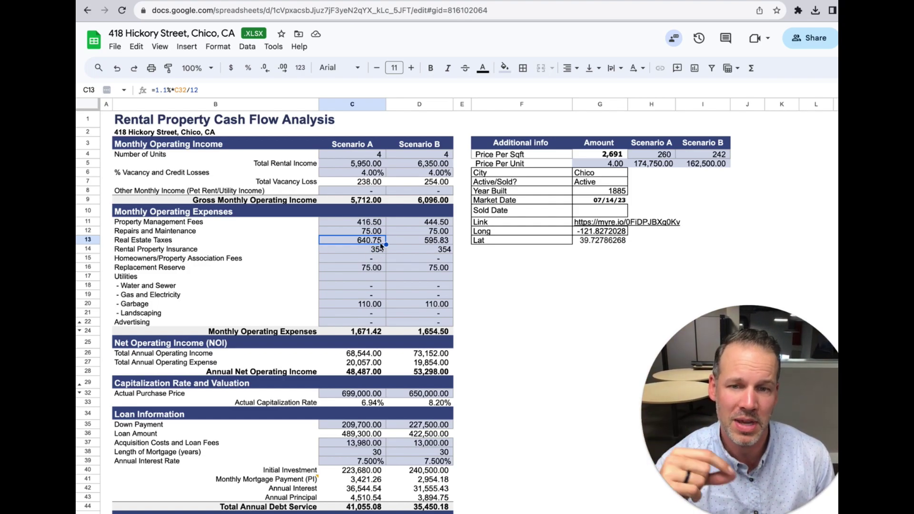
click(373, 251)
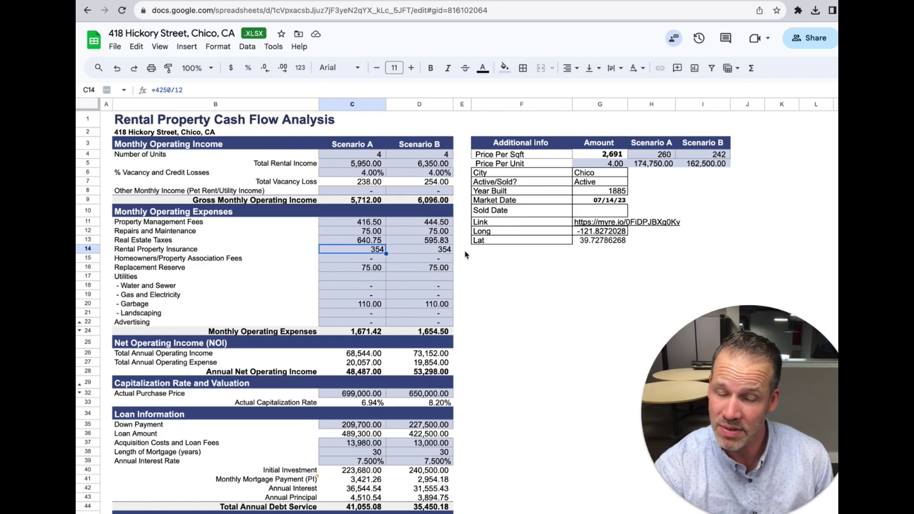
click(371, 268)
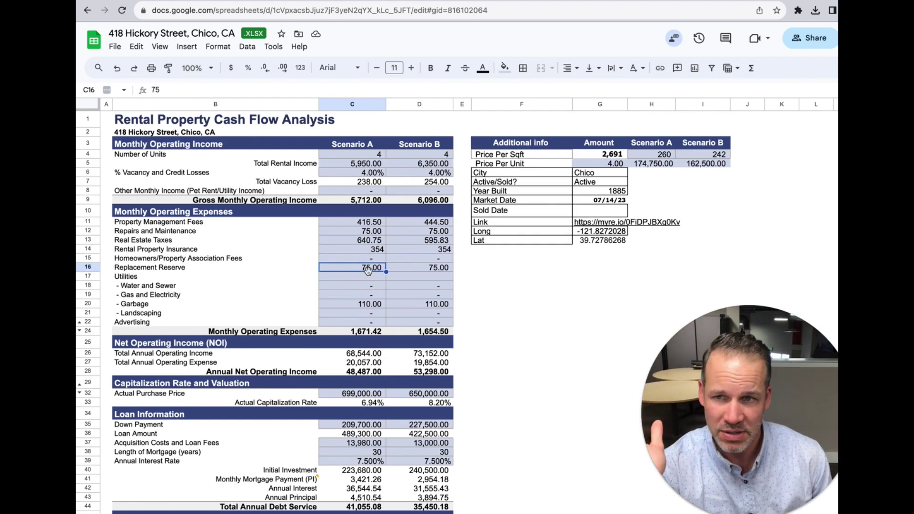
click(374, 304)
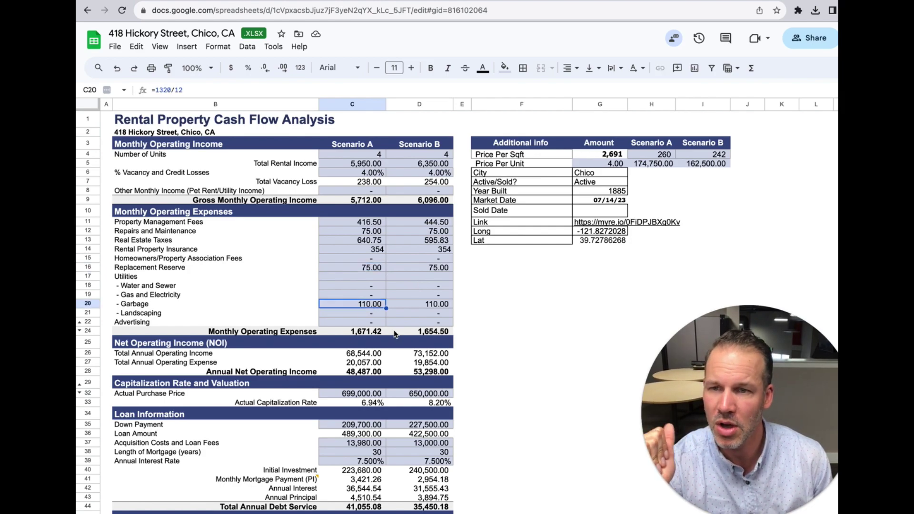
Compare both scenarios' actual purchase prices and capitalization rates, and recheck Scenario A's total rental income.
scroll(377, 267, down, 2)
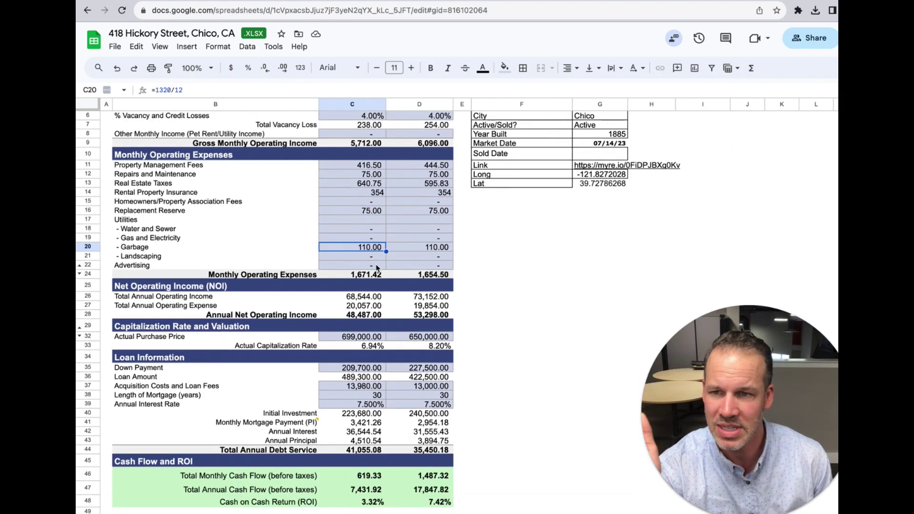
click(368, 346)
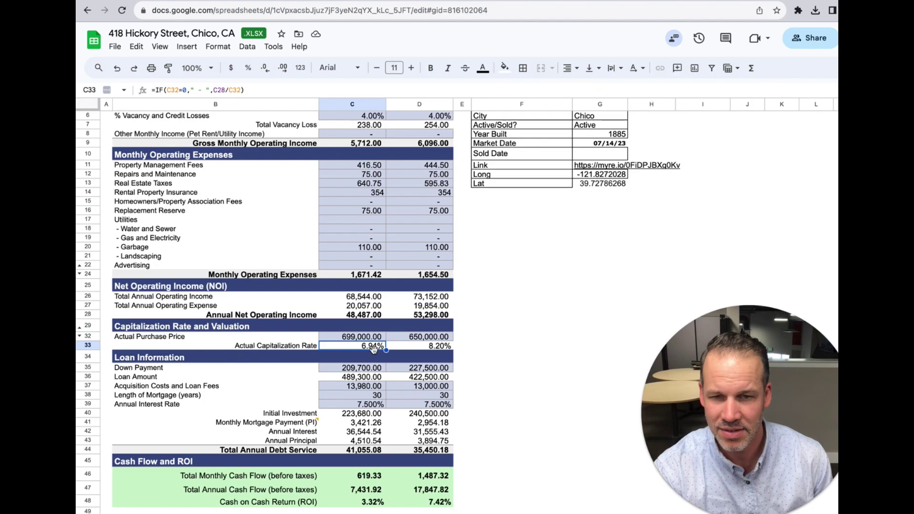
click(428, 349)
scroll(433, 319, up, 3)
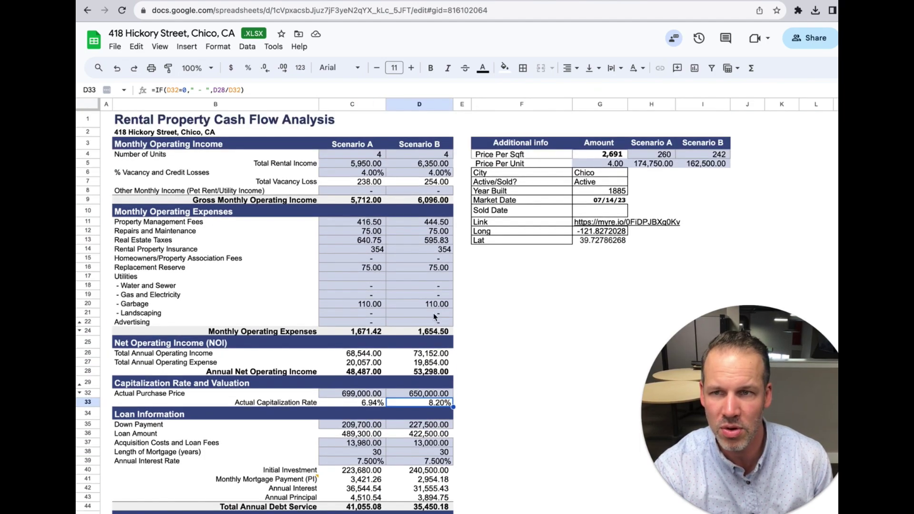
click(366, 397)
click(415, 396)
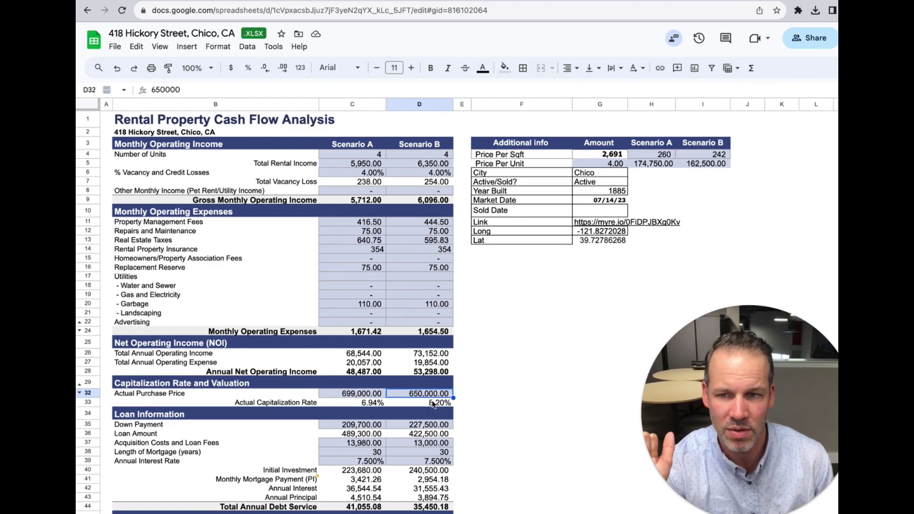
click(437, 404)
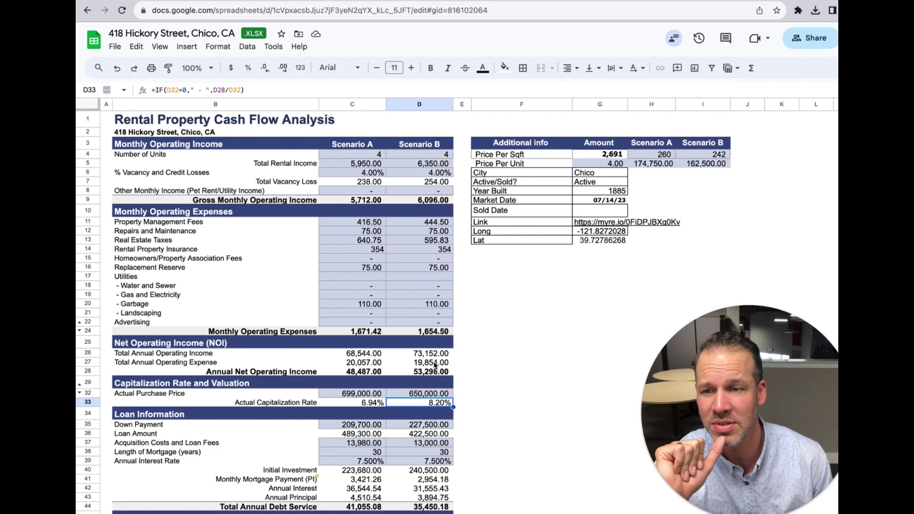
scroll(434, 365, down, 1)
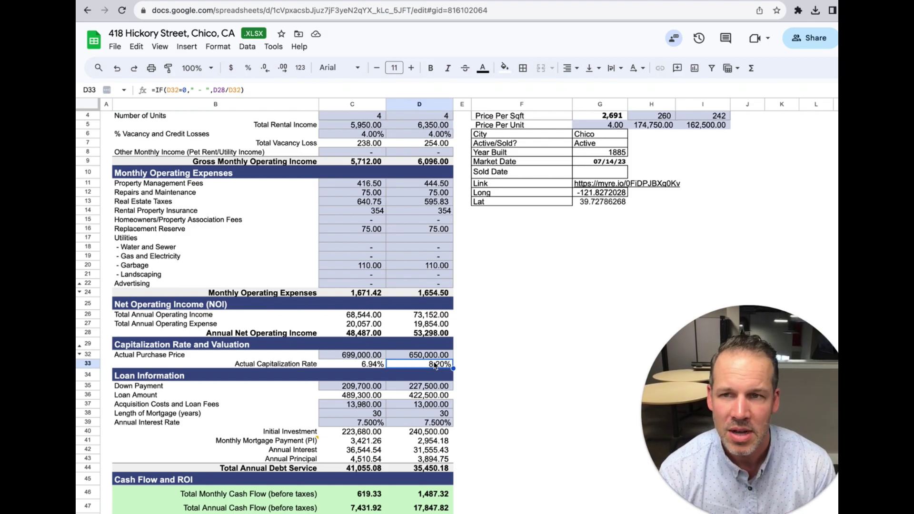
scroll(408, 298, up, 2)
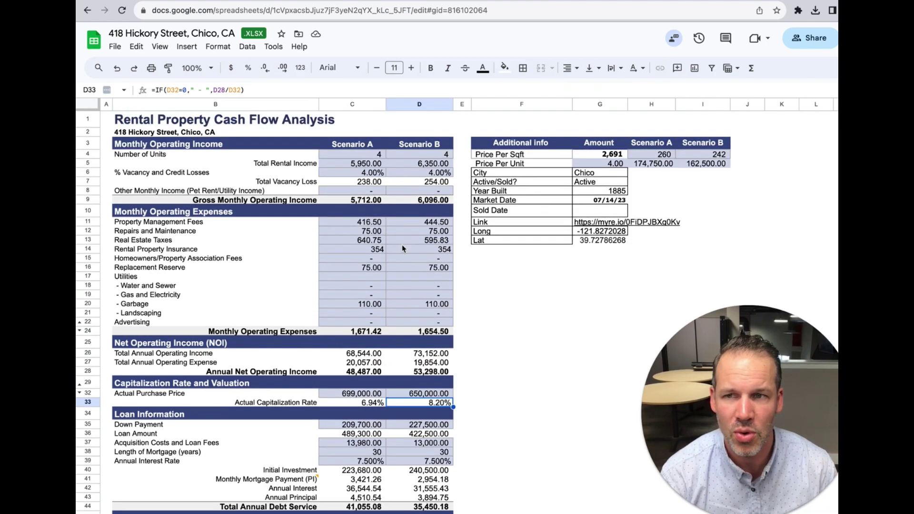
click(362, 165)
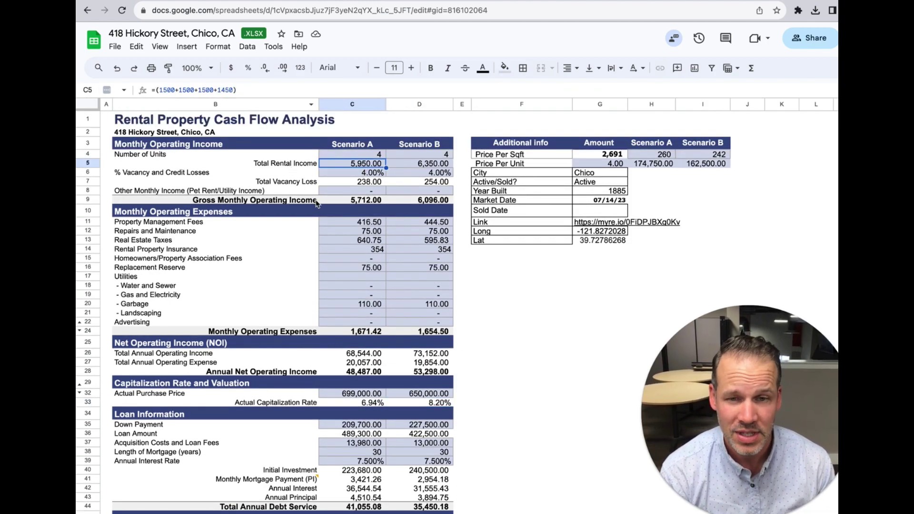
scroll(413, 273, down, 1)
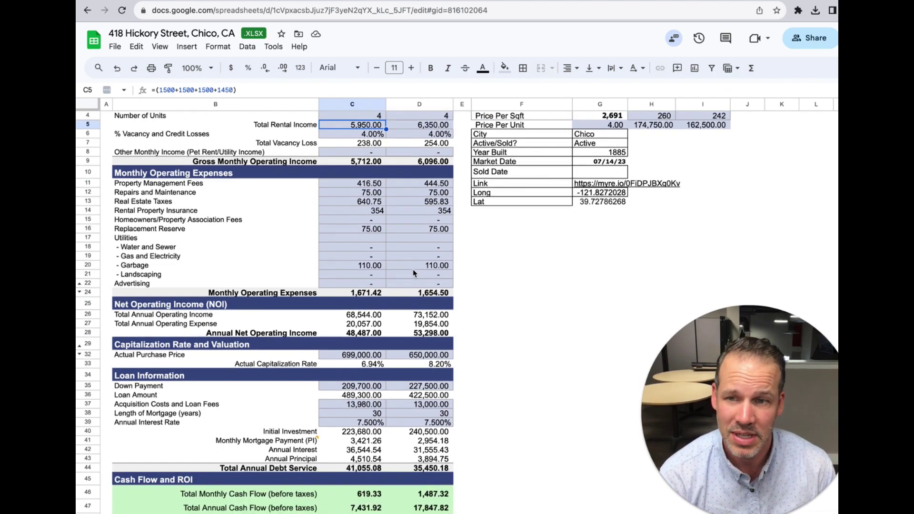
scroll(413, 273, up, 1)
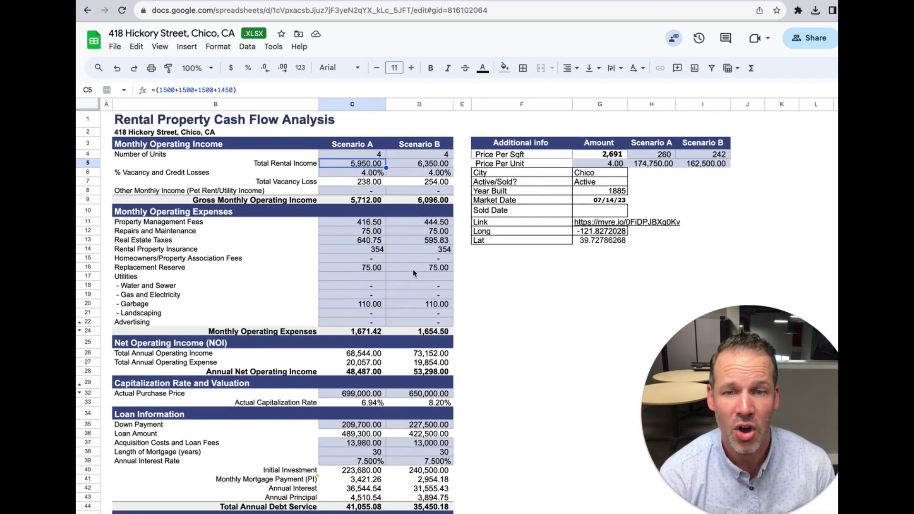
Review Scenario B's down payment, annual interest rate, and total monthly and annual cash flow.
scroll(433, 412, down, 1)
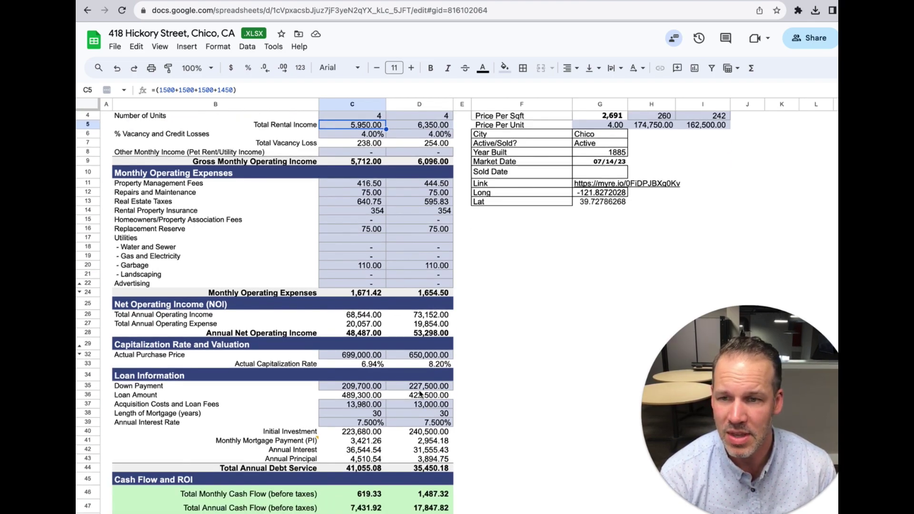
click(420, 388)
scroll(431, 395, down, 1)
click(432, 388)
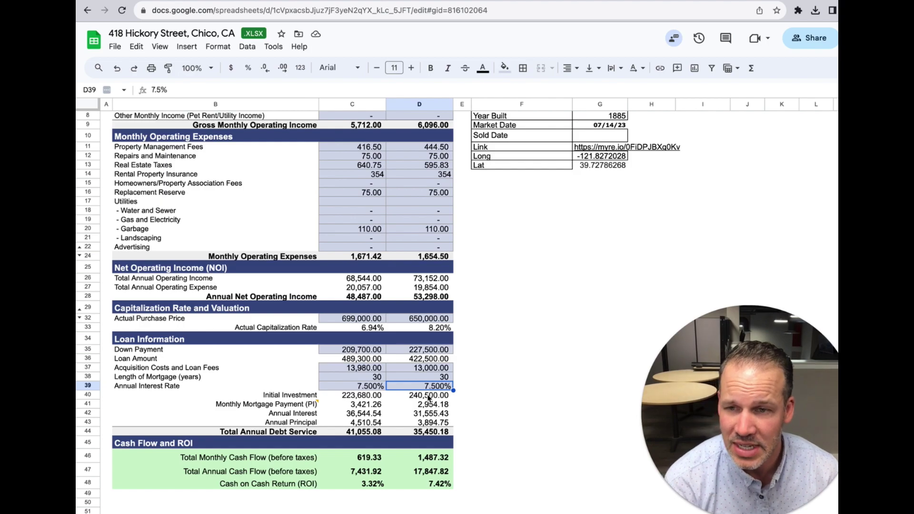
click(436, 460)
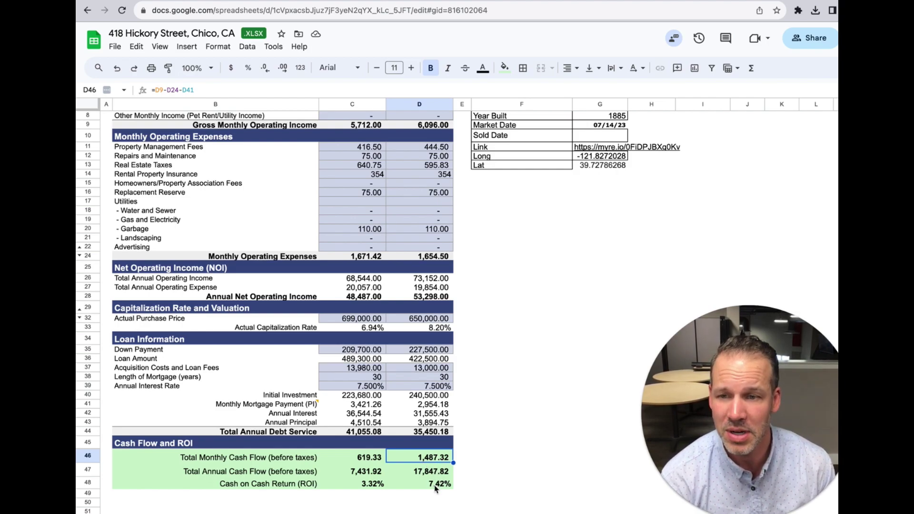
click(436, 485)
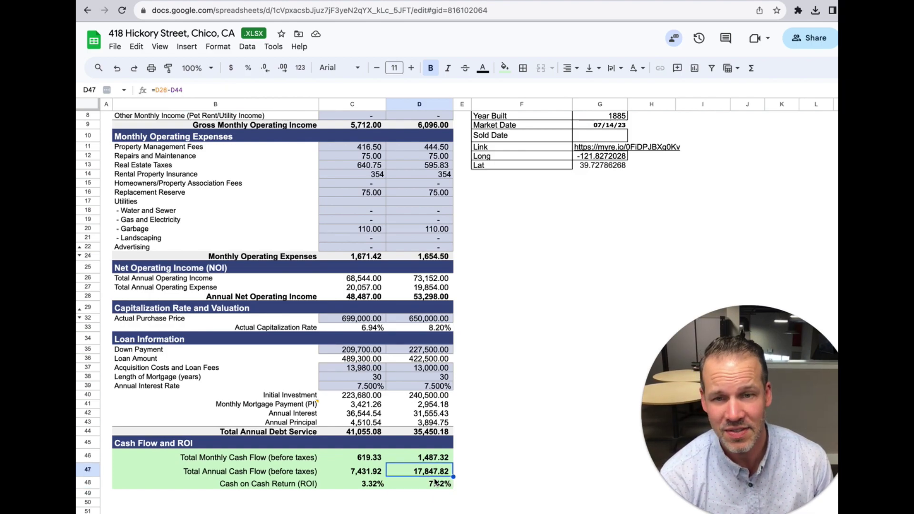
Review Scenario A's total monthly cash flow and cash on cash return against its actual purchase price.
click(364, 461)
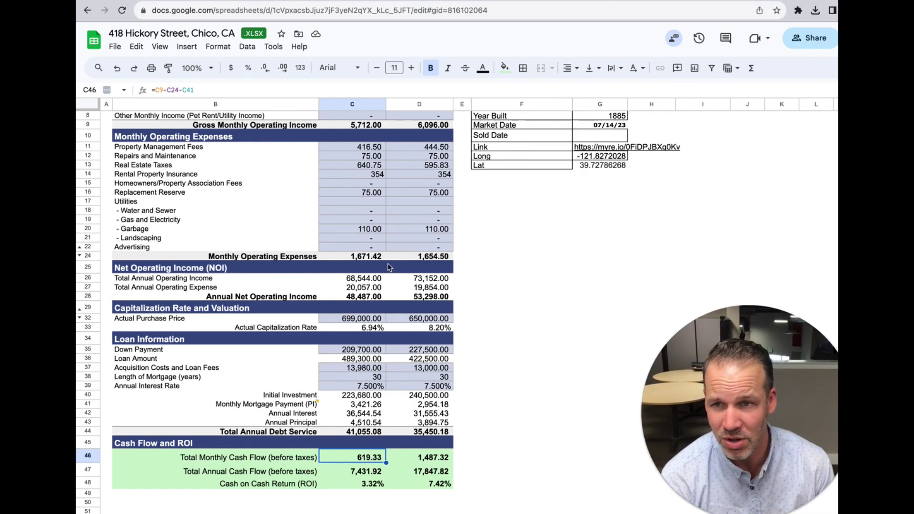
click(364, 318)
scroll(367, 296, up, 2)
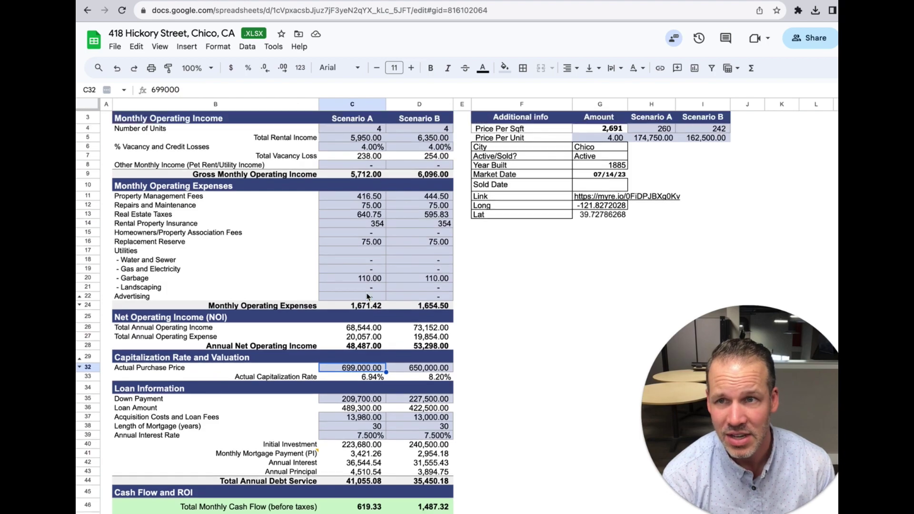
scroll(366, 297, down, 2)
click(367, 458)
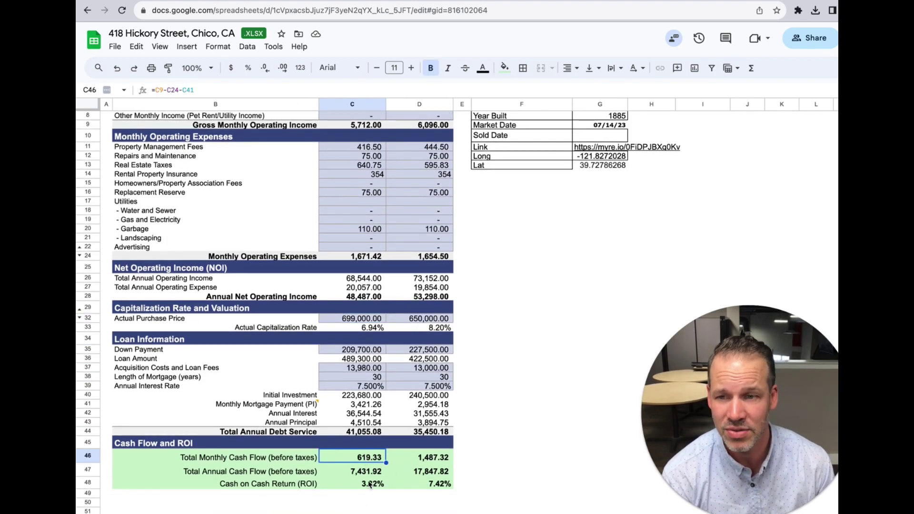
click(371, 485)
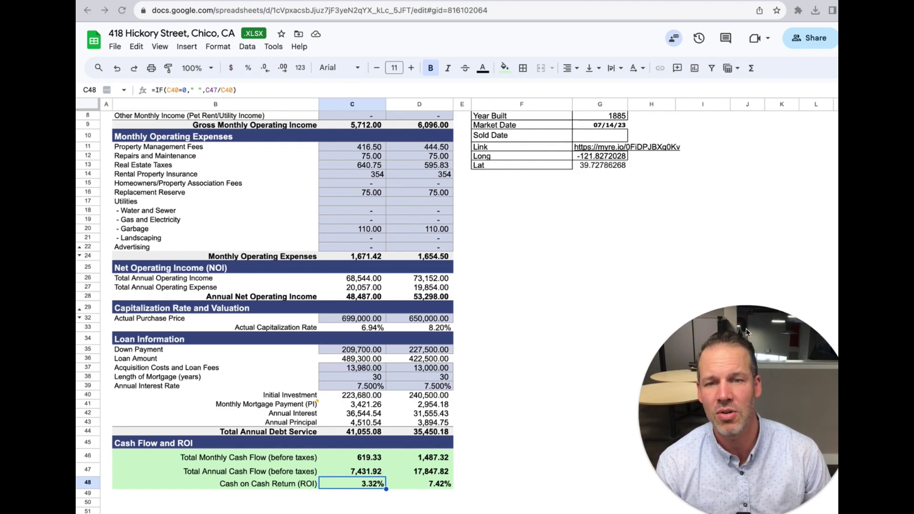
Inspect the formula behind Scenario A's property management fees.
drag(746, 332, 724, 321)
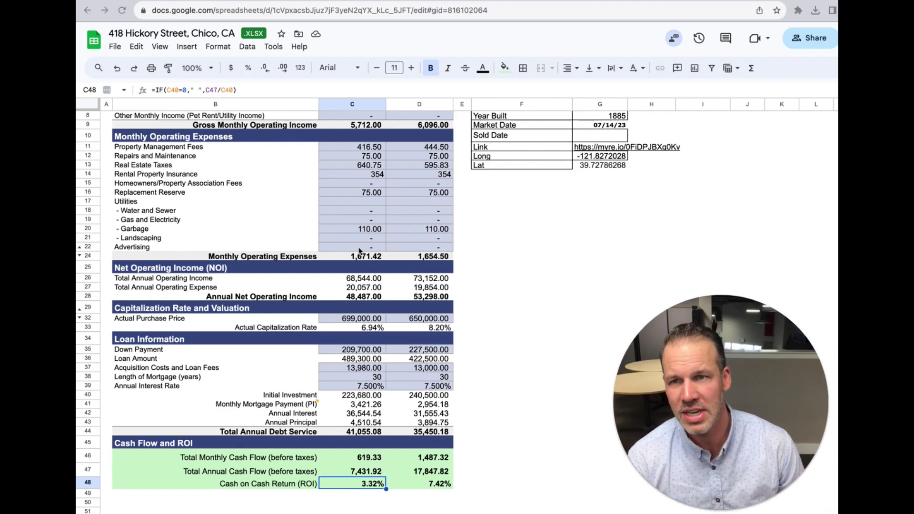
click(373, 147)
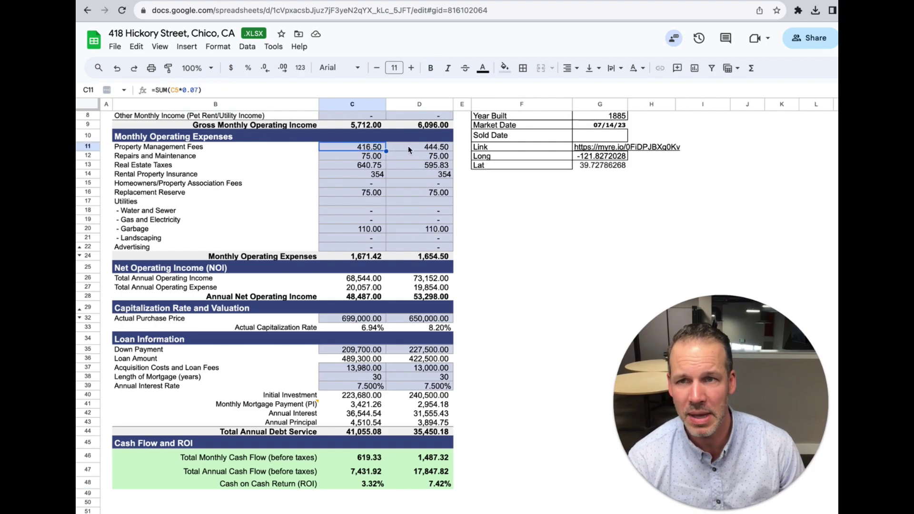
Inspect the formula behind Scenario B's property management fees and compare both scenarios' actual purchase prices.
click(410, 148)
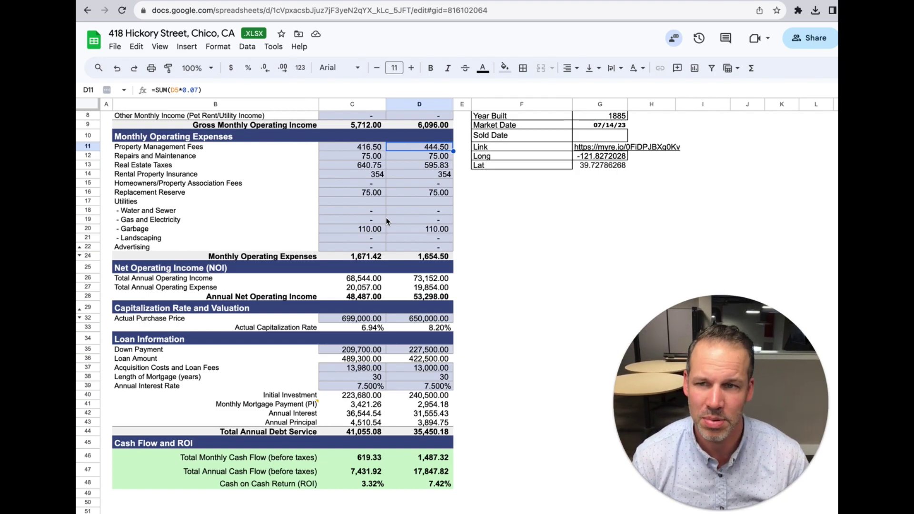
click(357, 322)
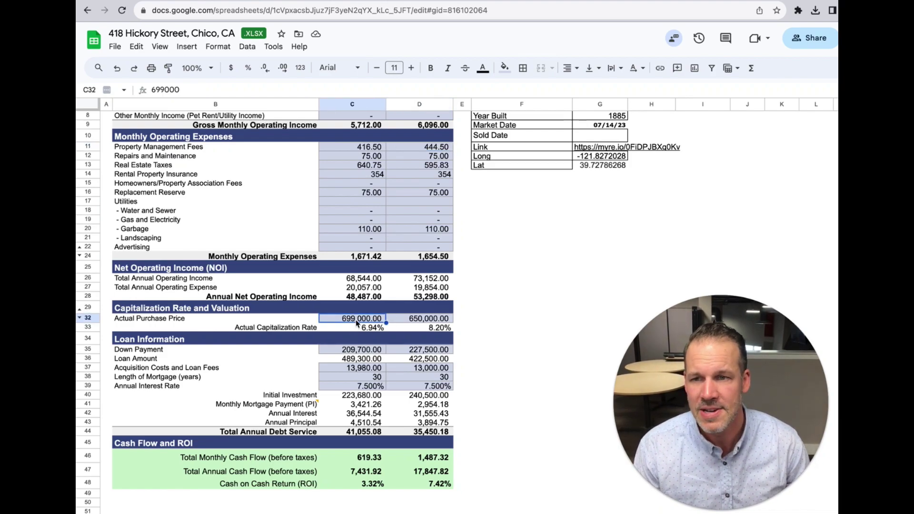
click(397, 322)
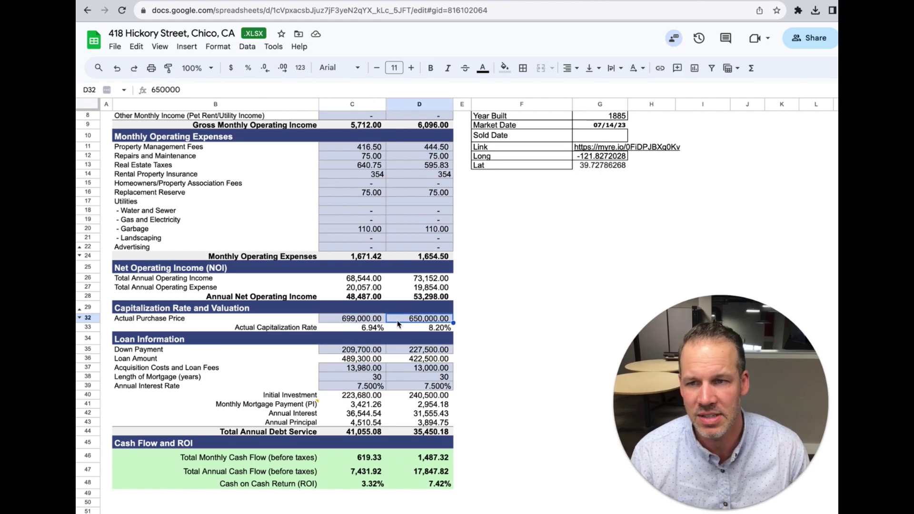
click(378, 322)
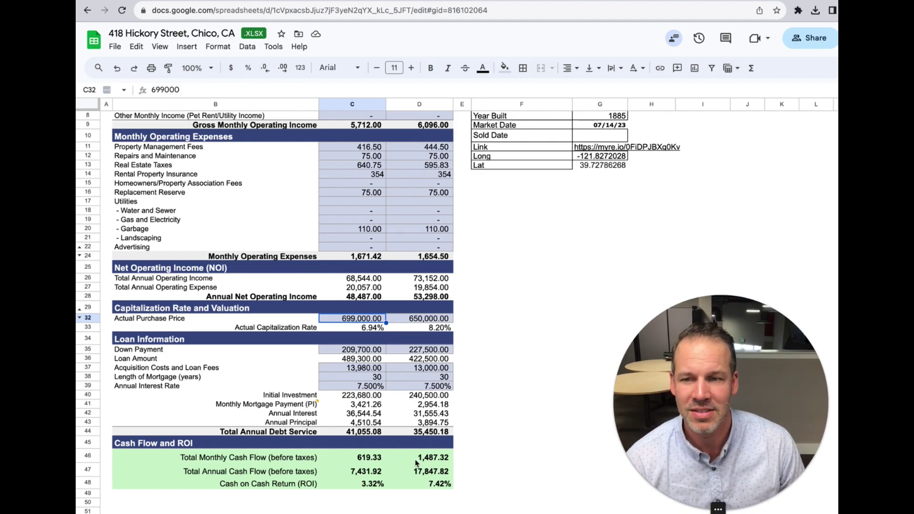
Set Scenario B's annual interest rate to 5% in the loan information.
click(367, 388)
click(434, 388)
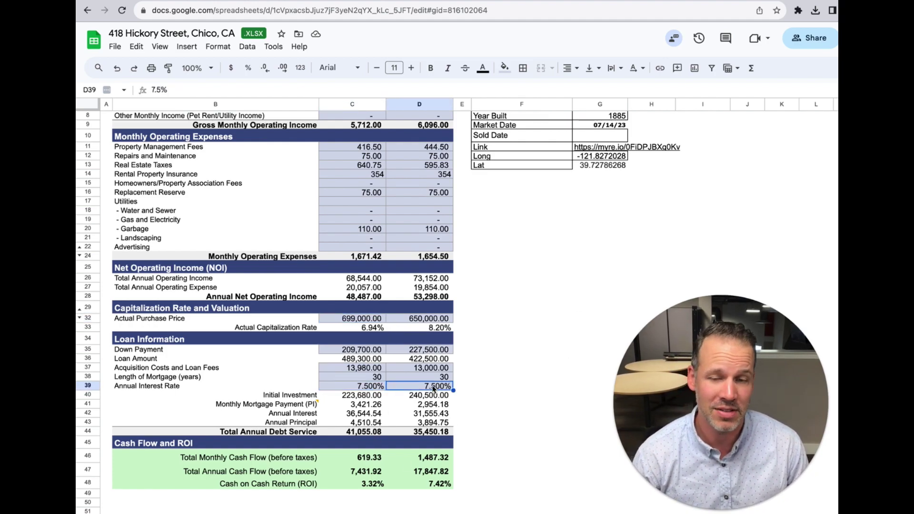
click(156, 89)
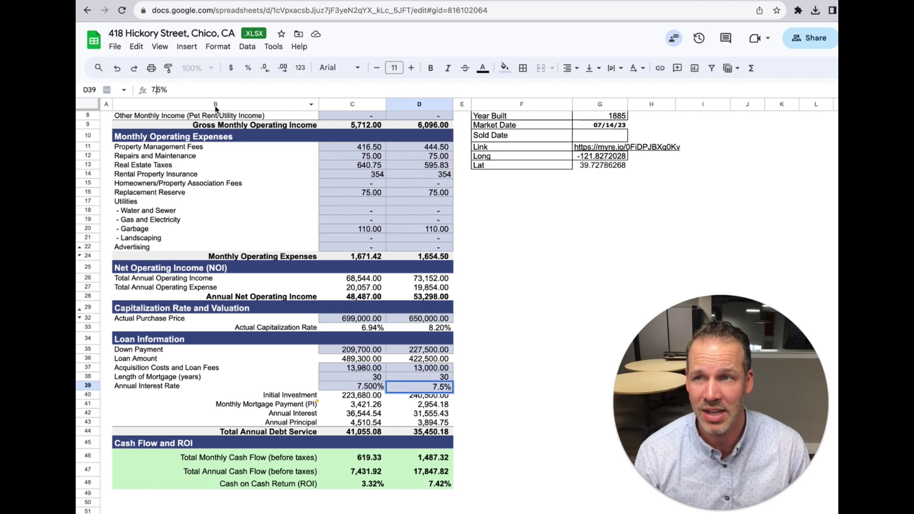
key(BackSpace)
key(BackSpace)
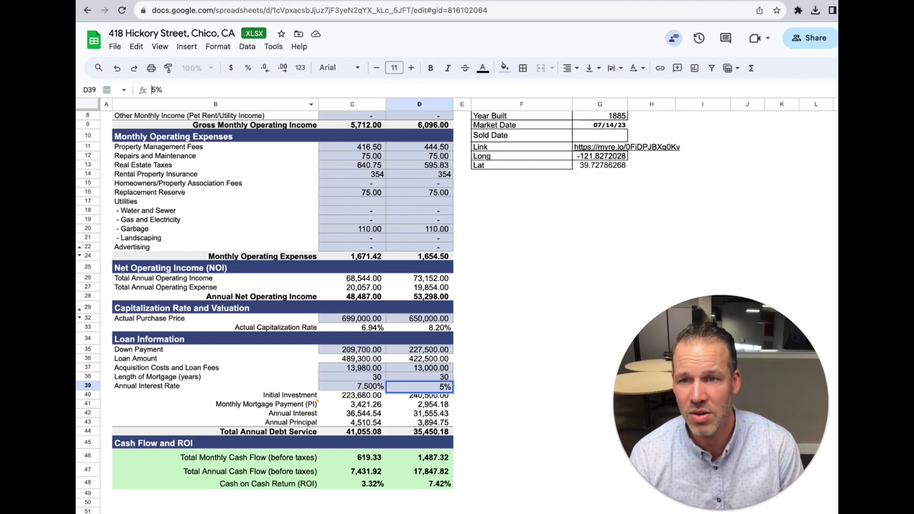
key(Return)
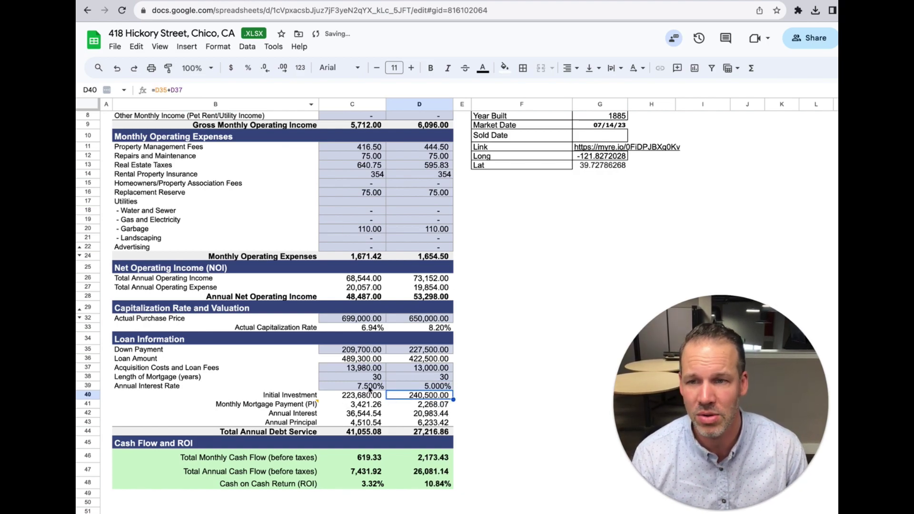
Set Scenario A's annual interest rate to 5% in the loan information.
click(371, 388)
click(157, 89)
key(BackSpace)
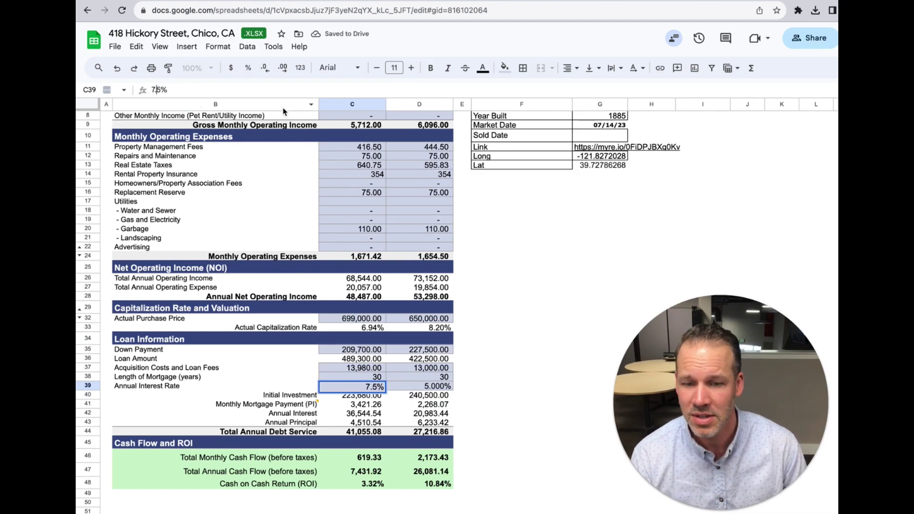
key(BackSpace)
key(Return)
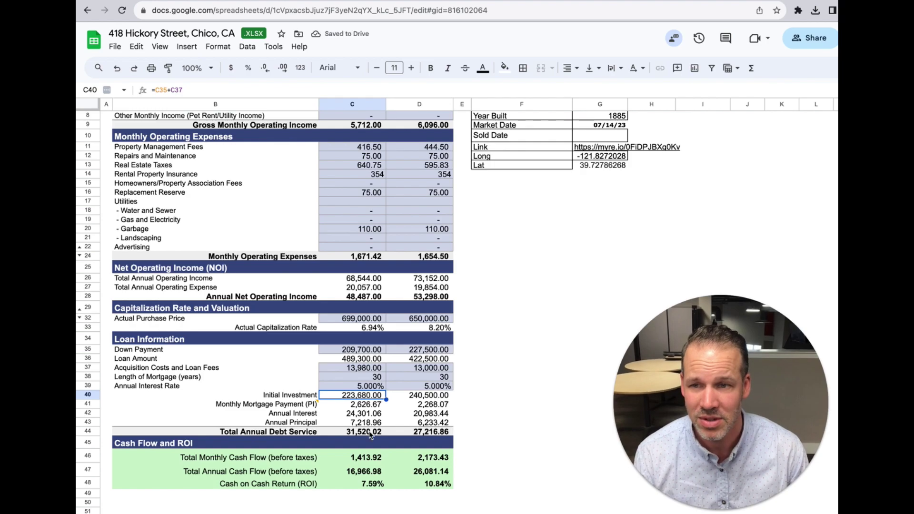
Compare both scenarios' total monthly cash flow and cash on cash return at the 5% interest rate.
click(360, 457)
click(430, 458)
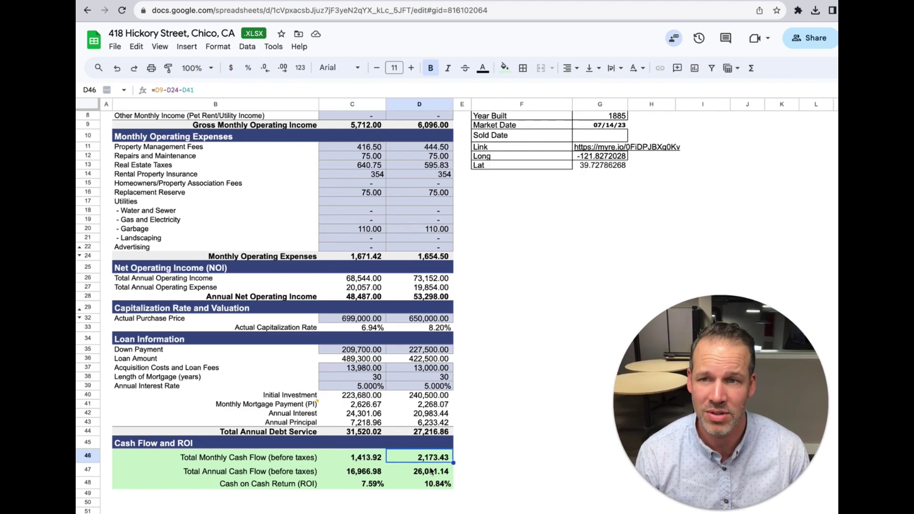
click(433, 486)
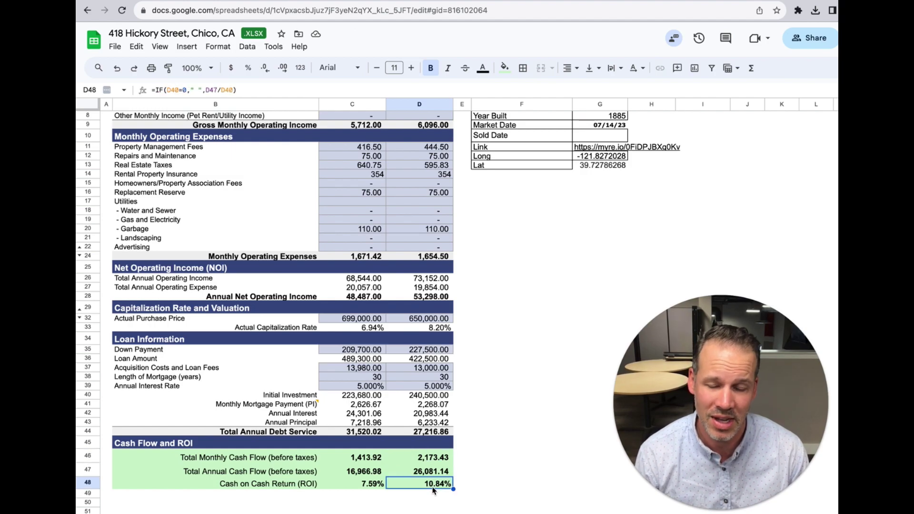
click(377, 488)
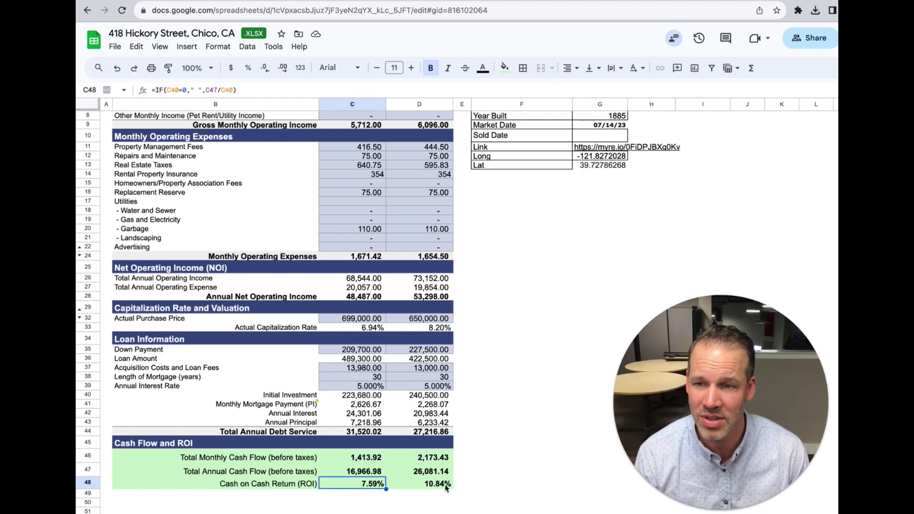